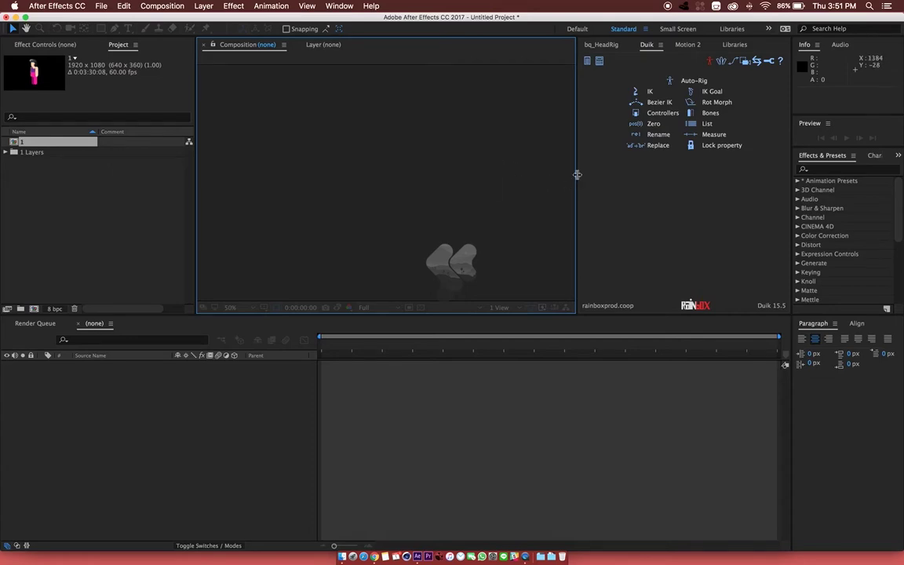
- Widen the viewer, glance at Duik's Controllers page, and select composition 1 in the Project panel
{"action": "left_click_drag", "start_coordinate": [577, 174], "coordinate": [604, 169]}
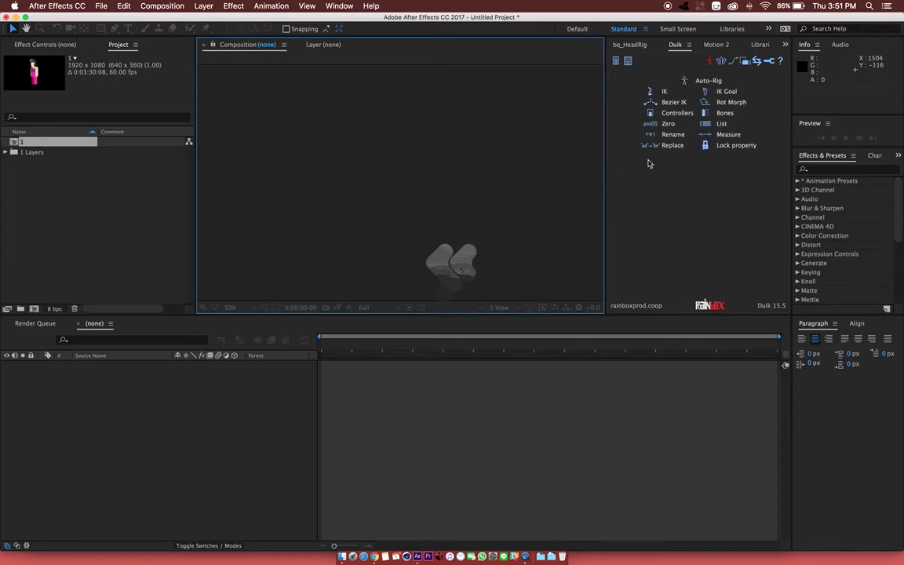
{"action": "left_click", "coordinate": [668, 114]}
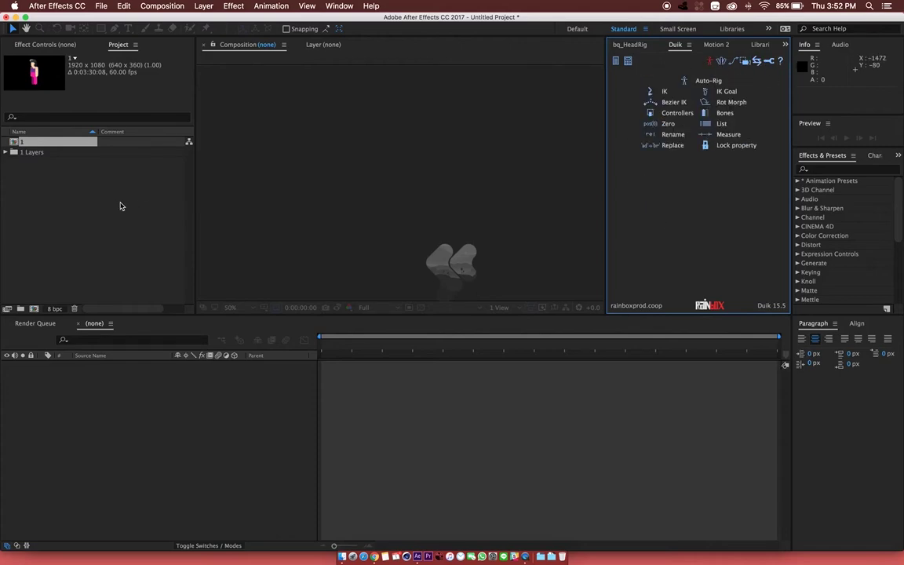
{"action": "left_click", "coordinate": [120, 206]}
{"action": "left_click", "coordinate": [15, 143]}
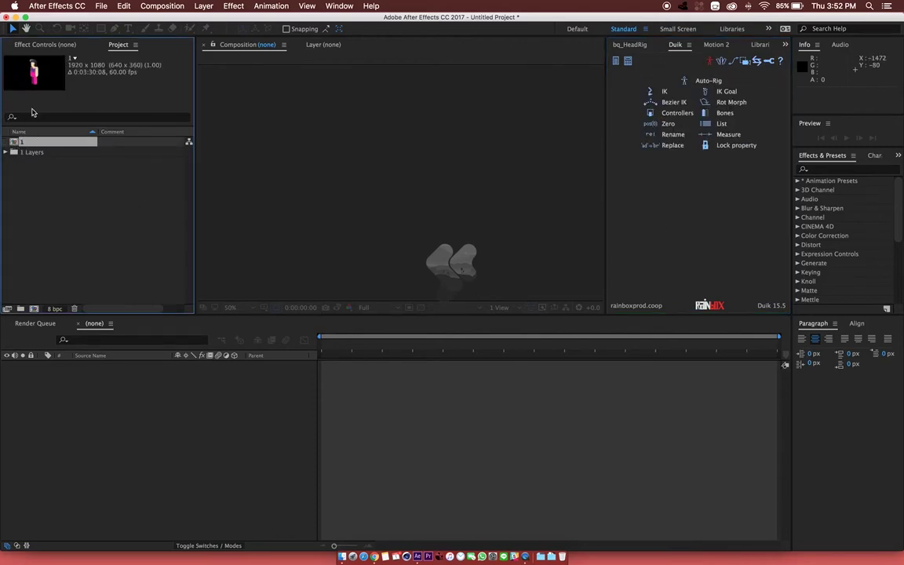
- Open composition 1 and zoom in on the character
{"action": "double_click", "coordinate": [15, 143]}
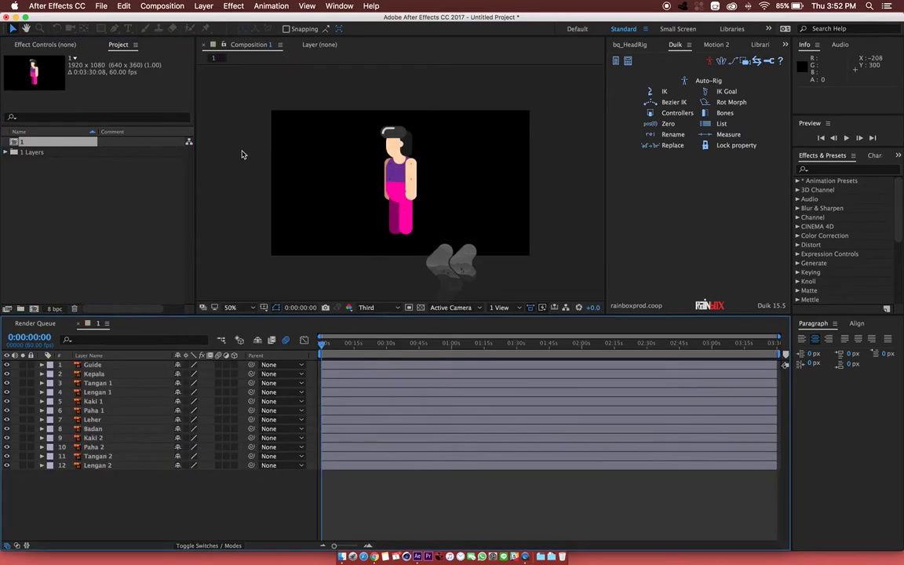
{"action": "scroll", "coordinate": [399, 167], "scroll_direction": "up", "scroll_amount": 6}
{"action": "scroll", "coordinate": [359, 147], "scroll_direction": "up", "scroll_amount": 3}
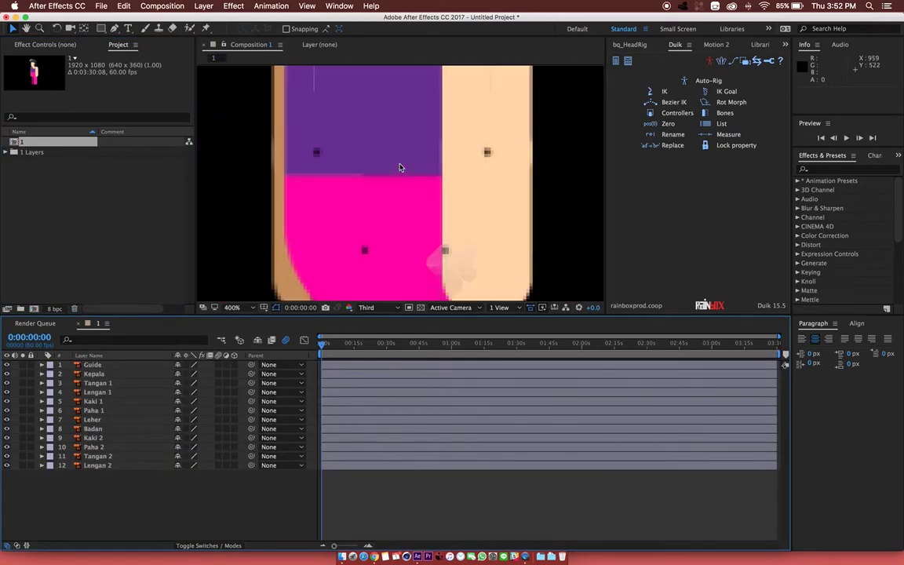
{"action": "scroll", "coordinate": [360, 146], "scroll_direction": "down", "scroll_amount": 3}
{"action": "scroll", "coordinate": [360, 147], "scroll_direction": "down", "scroll_amount": 3}
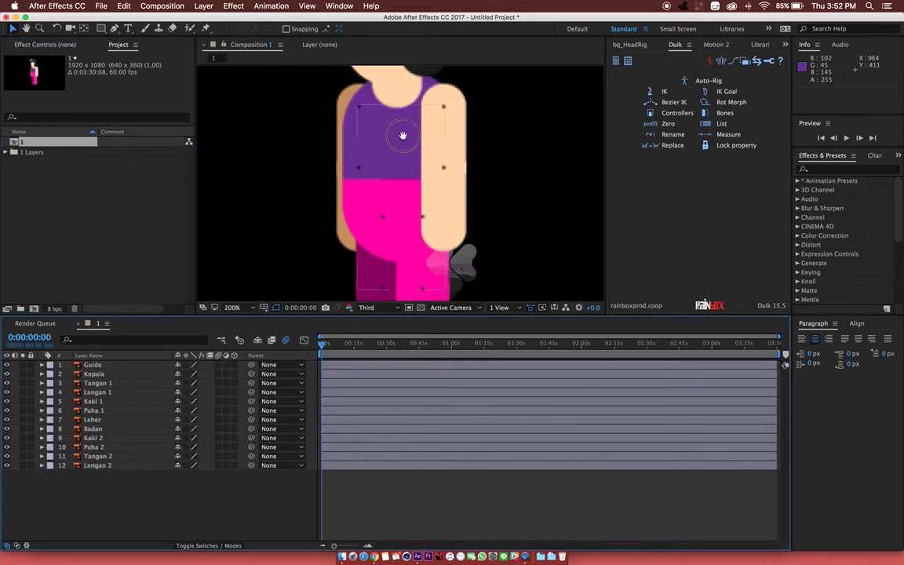
{"action": "scroll", "coordinate": [385, 92], "scroll_direction": "up", "scroll_amount": 5}
- Move Kepala's anchor point down to the base of the neck with the Pan Behind tool
{"action": "left_click", "coordinate": [388, 171]}
{"action": "key", "text": "ctrl+z"}
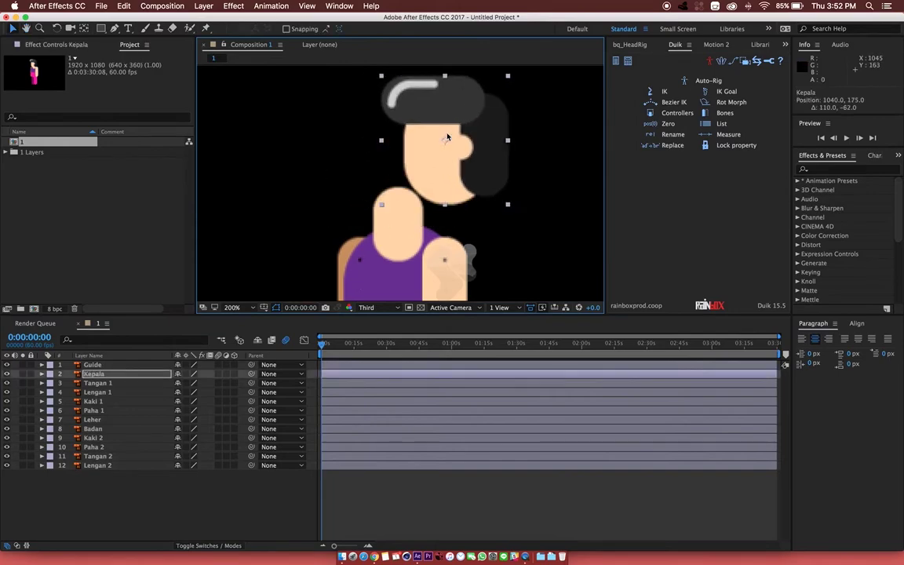
{"action": "scroll", "coordinate": [431, 160], "scroll_direction": "down", "scroll_amount": 5}
{"action": "key", "text": "v"}
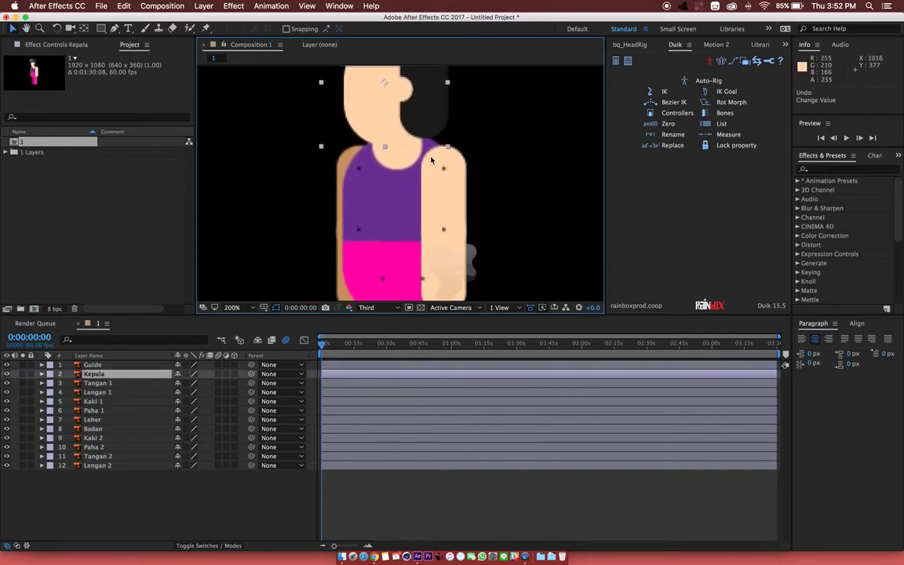
{"action": "scroll", "coordinate": [409, 181], "scroll_direction": "up", "scroll_amount": 3}
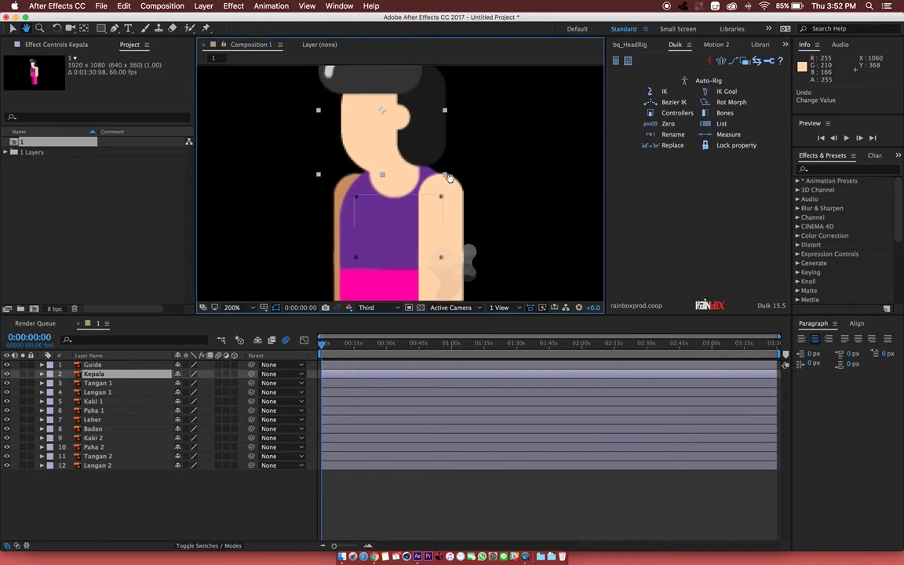
{"action": "left_click_drag", "start_coordinate": [400, 195], "coordinate": [414, 157]}
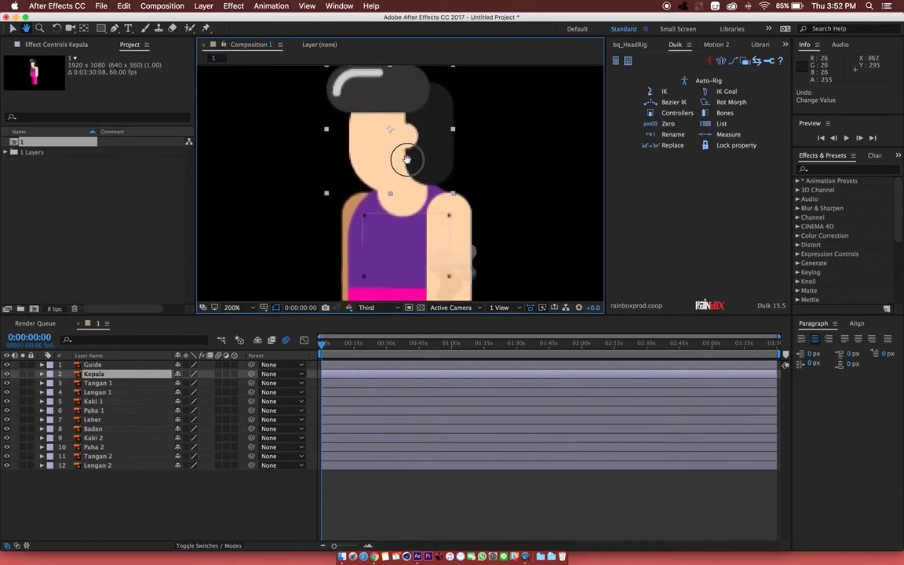
{"action": "left_click", "coordinate": [507, 157]}
{"action": "left_click", "coordinate": [376, 139]}
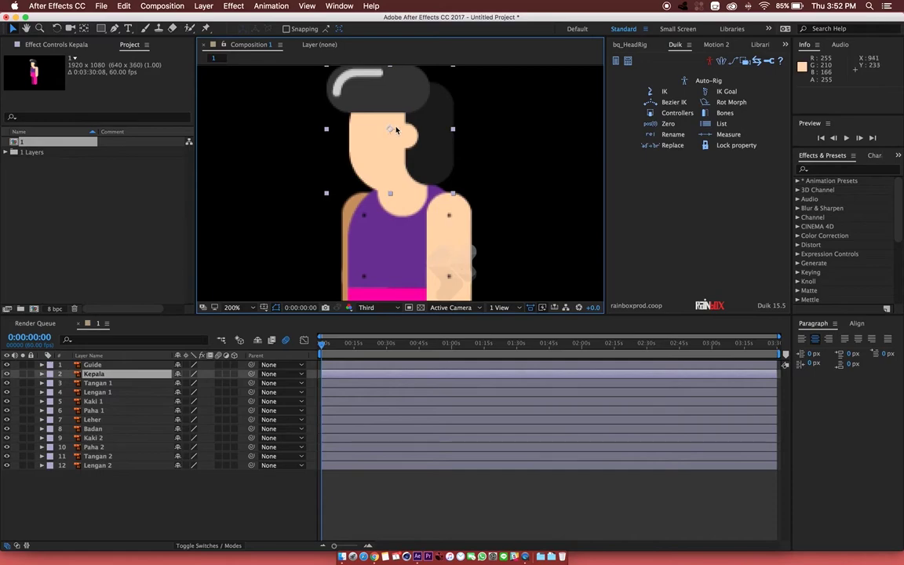
{"action": "left_click", "coordinate": [85, 30]}
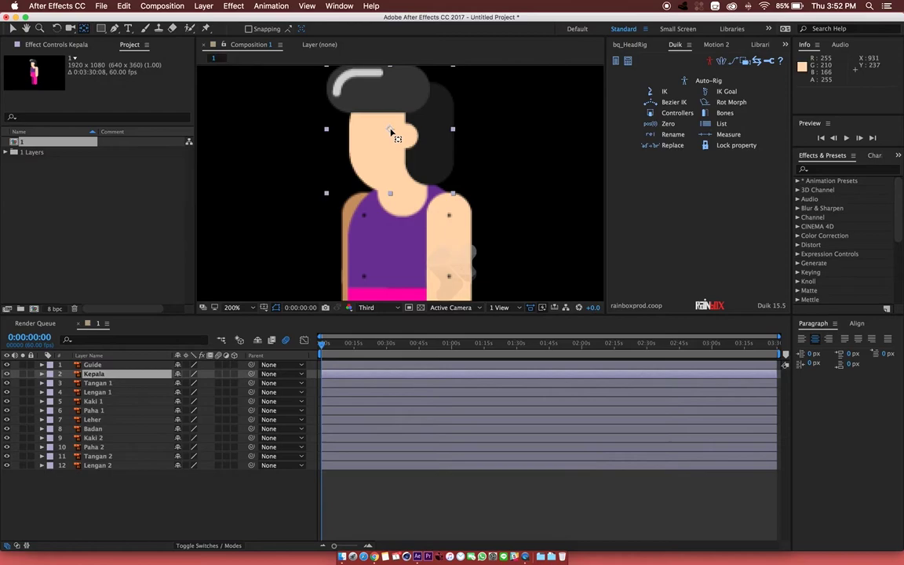
{"action": "left_click_drag", "start_coordinate": [390, 131], "coordinate": [399, 185]}
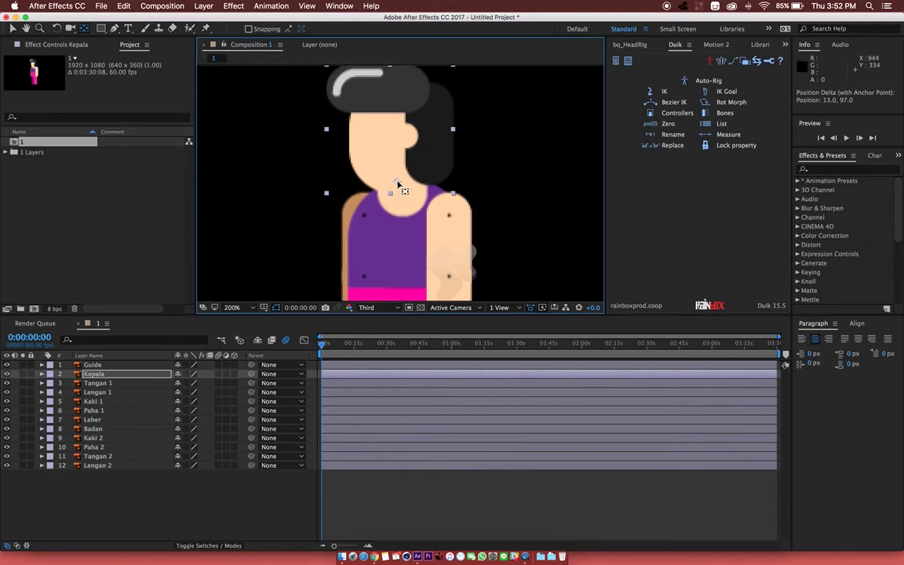
- Reposition the Guide layer's anchor point slightly right and up with Pan Behind
{"action": "left_click", "coordinate": [391, 191]}
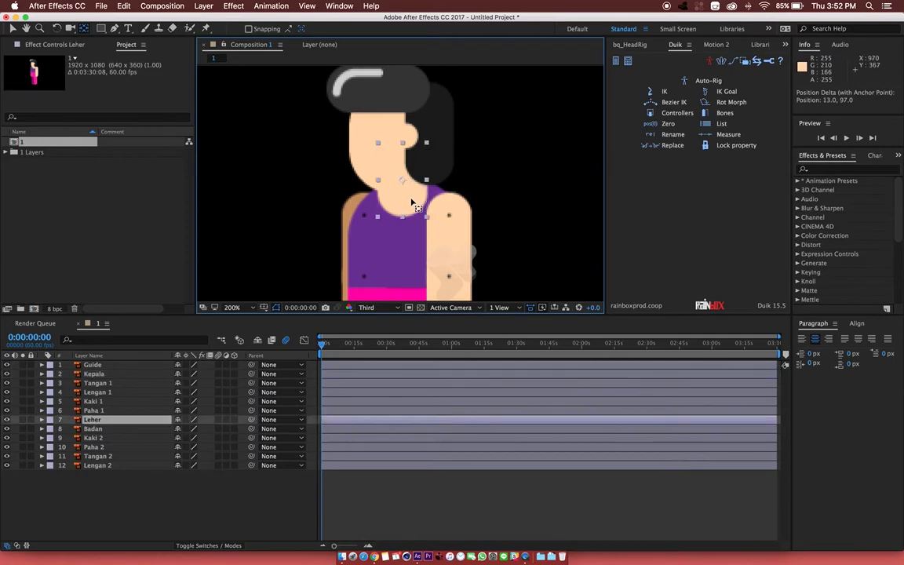
{"action": "left_click", "coordinate": [392, 194]}
{"action": "key", "text": "Return"}
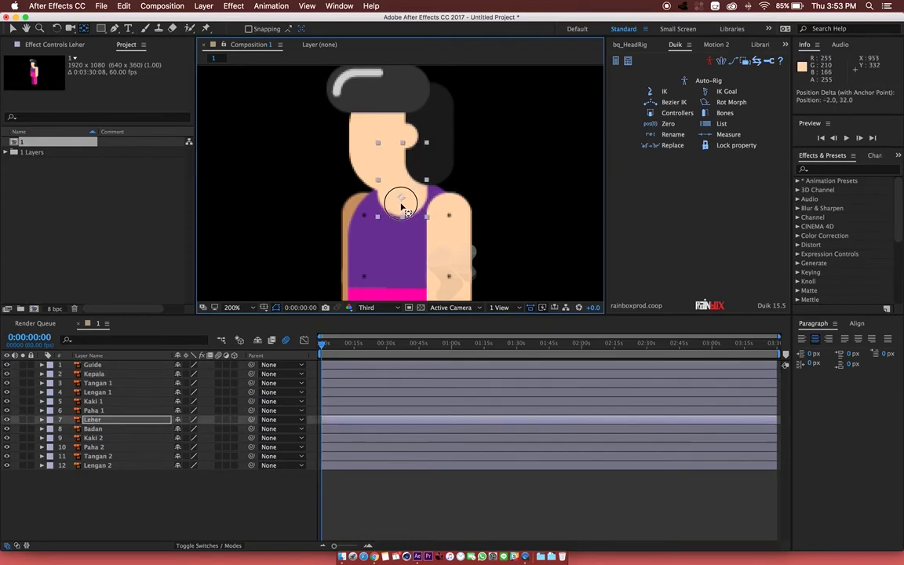
{"action": "left_click", "coordinate": [403, 202]}
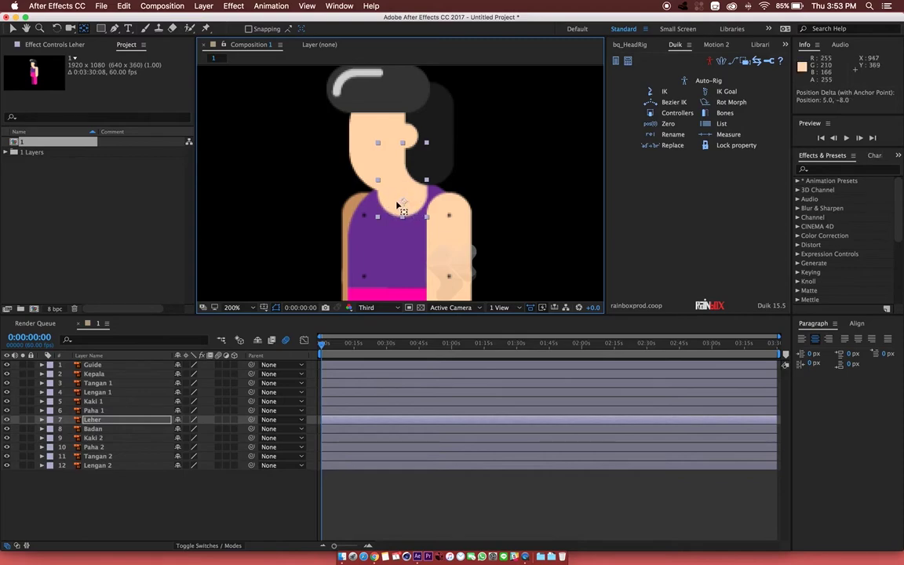
{"action": "scroll", "coordinate": [448, 137], "scroll_direction": "down", "scroll_amount": 5}
{"action": "left_click", "coordinate": [401, 144]}
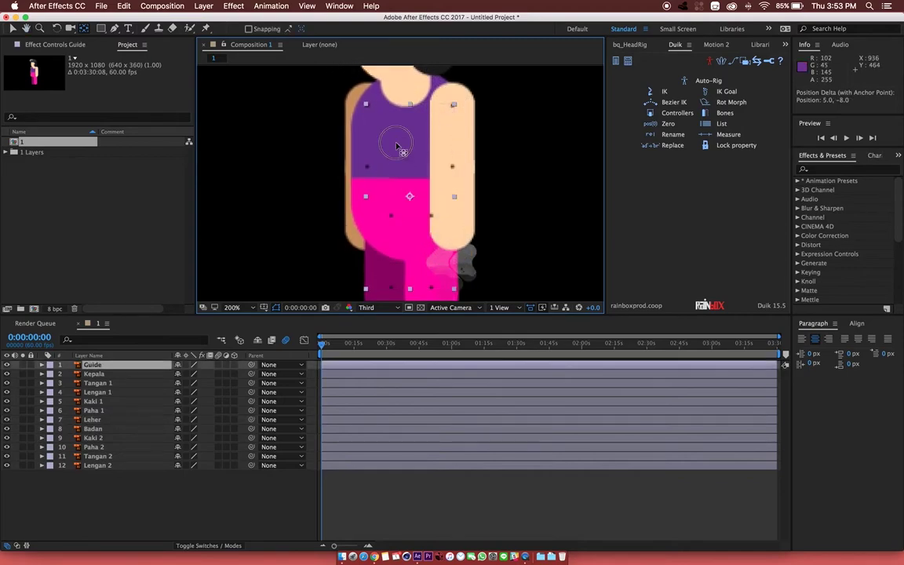
{"action": "scroll", "coordinate": [380, 161], "scroll_direction": "up", "scroll_amount": 2}
{"action": "scroll", "coordinate": [402, 177], "scroll_direction": "down", "scroll_amount": 2}
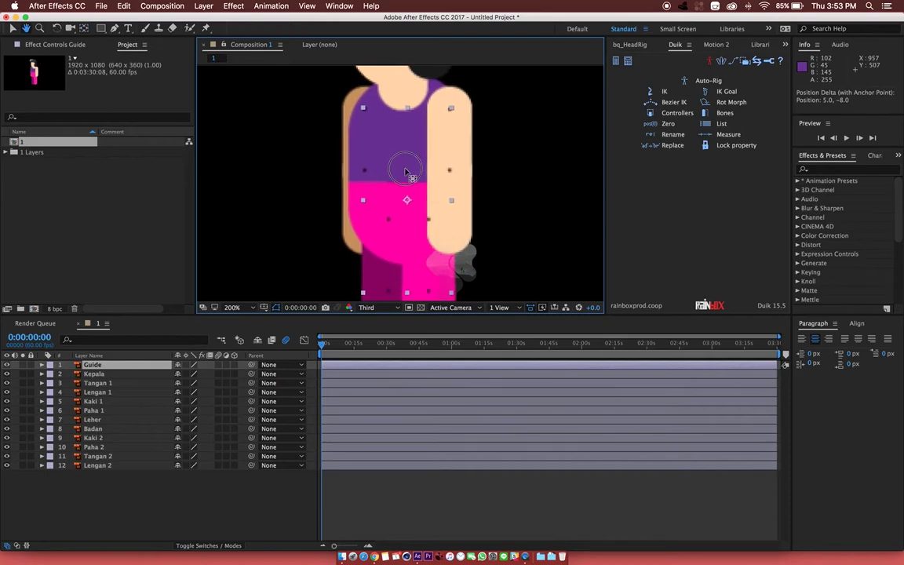
{"action": "key", "text": "Return"}
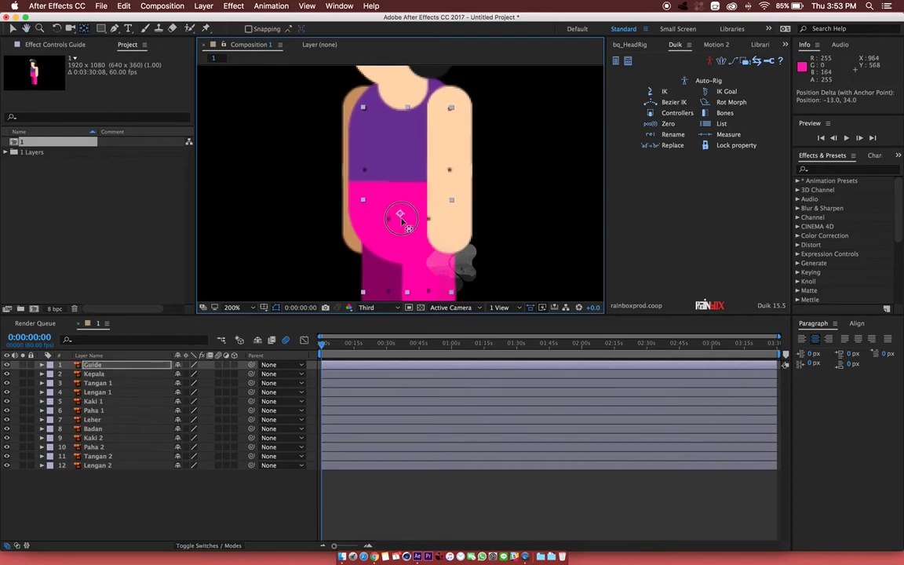
{"action": "left_click_drag", "start_coordinate": [401, 221], "coordinate": [405, 219]}
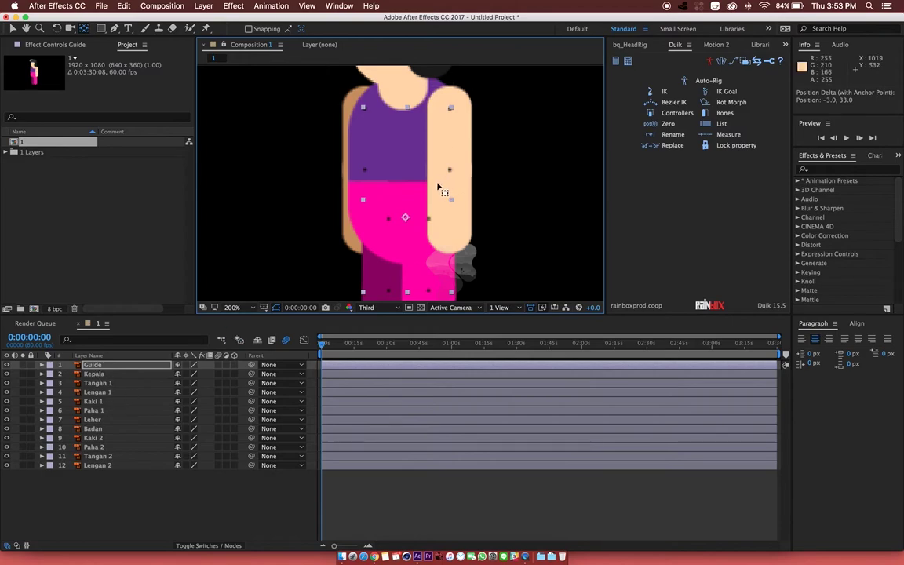
{"action": "mouse_move", "coordinate": [405, 218]}
{"action": "left_mouse_down"}
{"action": "mouse_move", "coordinate": [407, 199]}
{"action": "mouse_move", "coordinate": [422, 210]}
{"action": "left_mouse_up"}
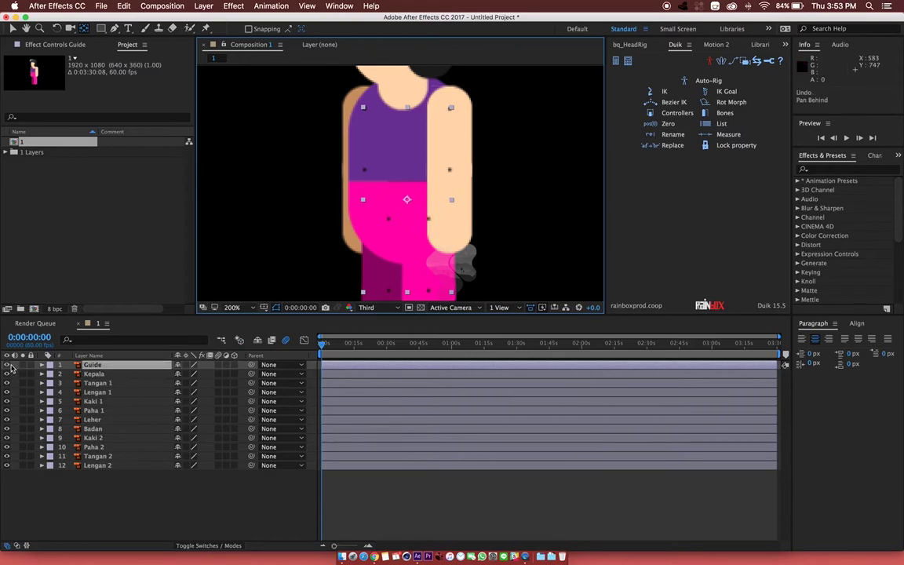
- Hide the Guide layer and move Badan's anchor point down to the waist
{"action": "left_click", "coordinate": [7, 365]}
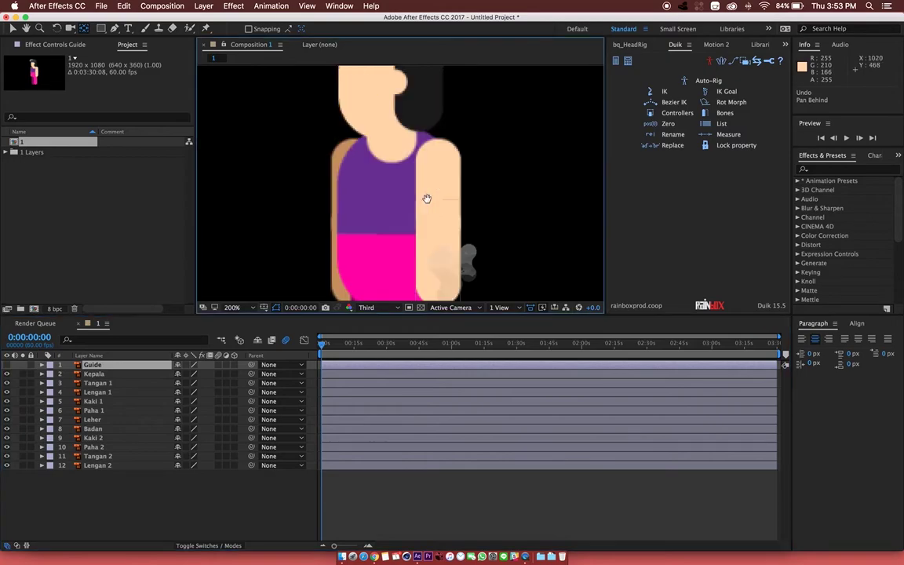
{"action": "left_click", "coordinate": [391, 200]}
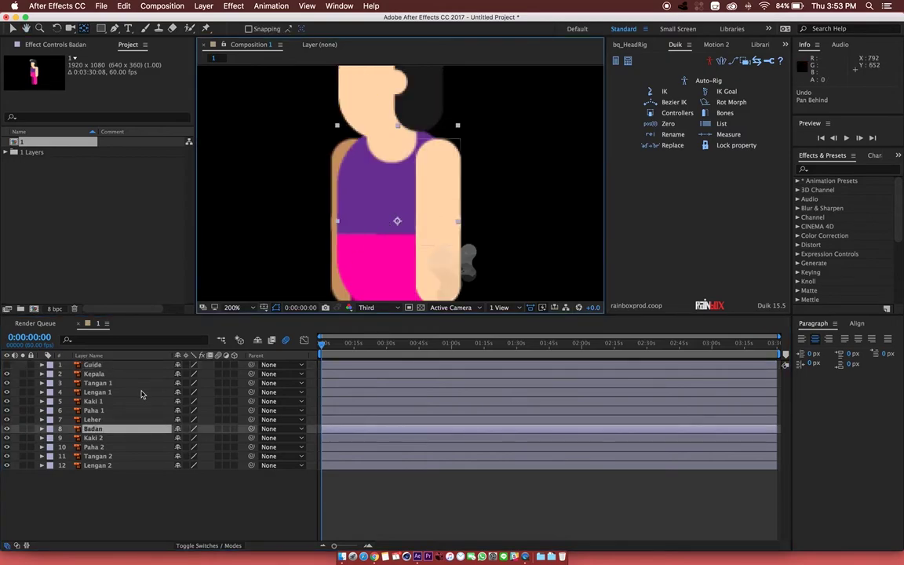
{"action": "mouse_move", "coordinate": [397, 221]}
{"action": "left_mouse_down"}
{"action": "mouse_move", "coordinate": [390, 244]}
{"action": "mouse_move", "coordinate": [433, 155]}
{"action": "left_mouse_up"}
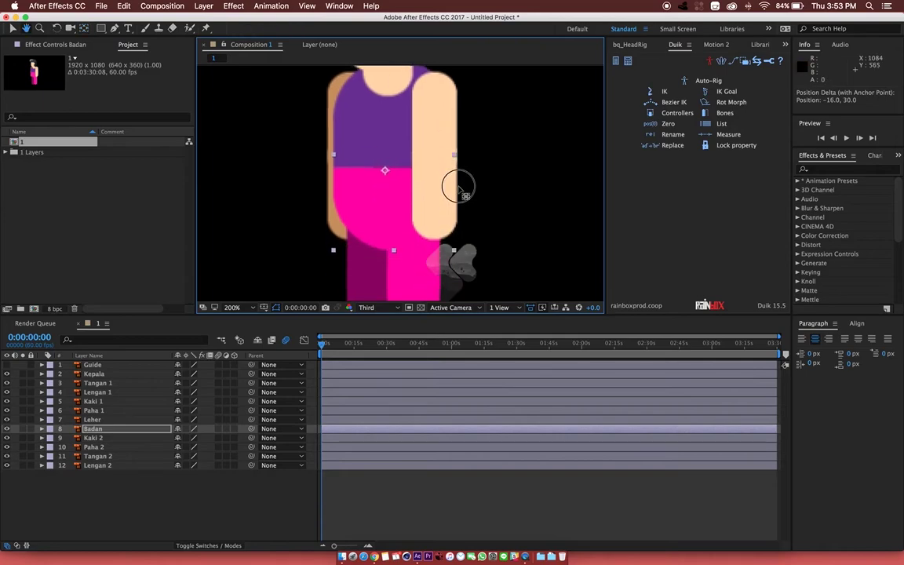
{"action": "left_click_drag", "start_coordinate": [440, 212], "coordinate": [424, 264]}
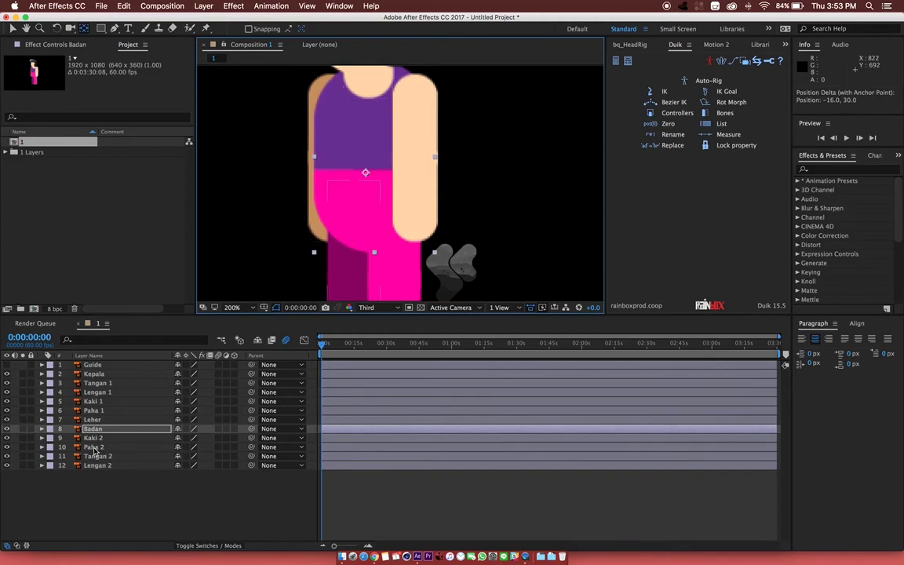
{"action": "left_click", "coordinate": [94, 446]}
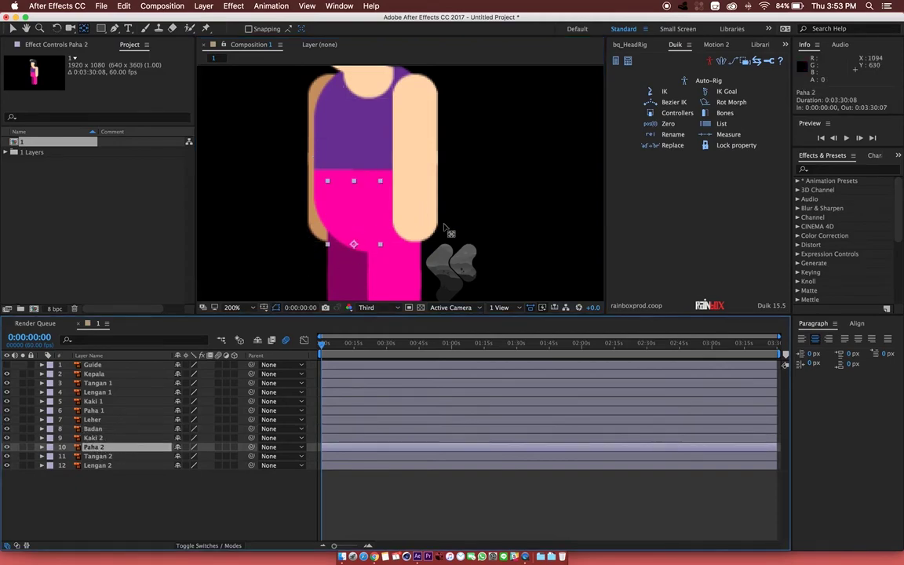
{"action": "left_click_drag", "start_coordinate": [435, 255], "coordinate": [475, 164]}
{"action": "key", "text": "v"}
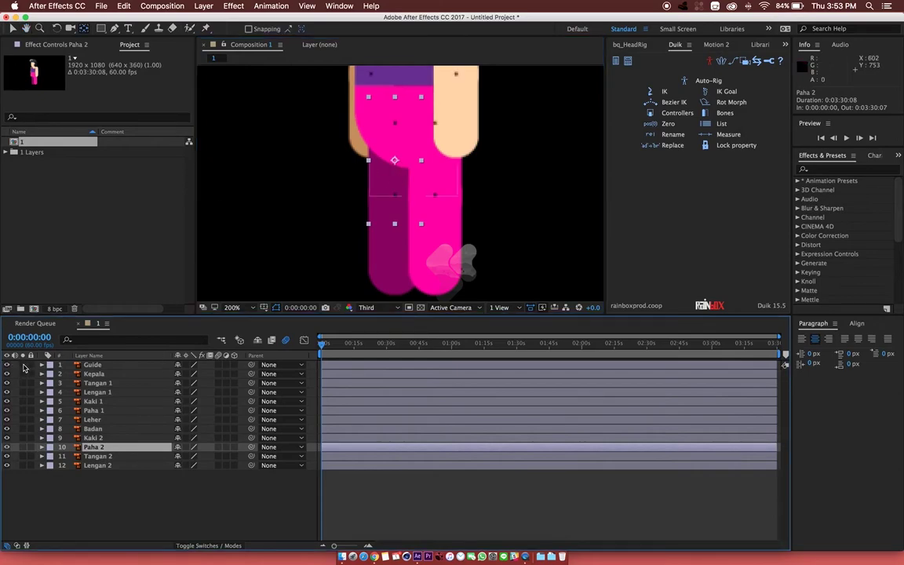
{"action": "left_click", "coordinate": [31, 365]}
{"action": "scroll", "coordinate": [402, 157], "scroll_direction": "up", "scroll_amount": 2}
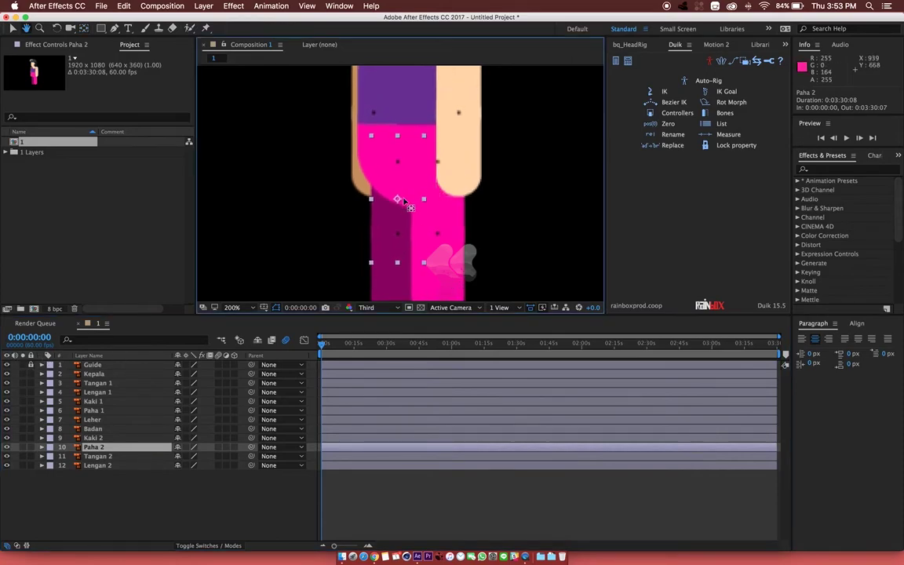
{"action": "left_click_drag", "start_coordinate": [398, 200], "coordinate": [399, 165]}
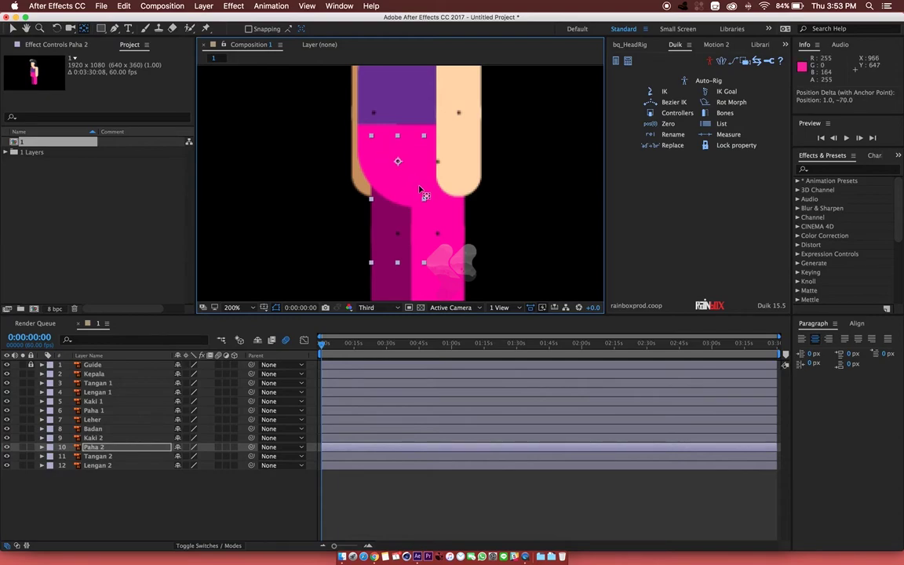
{"action": "scroll", "coordinate": [454, 218], "scroll_direction": "right", "scroll_amount": 3}
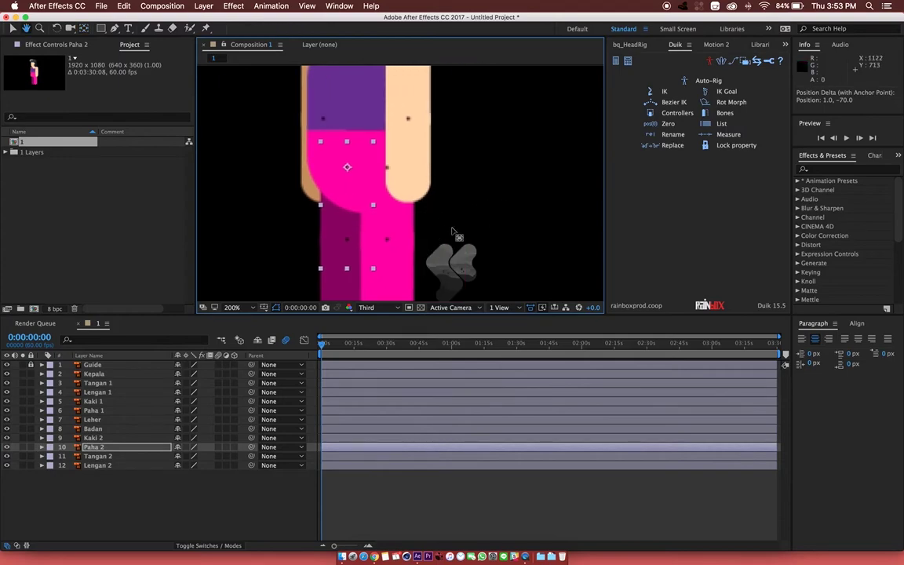
{"action": "left_click_drag", "start_coordinate": [347, 171], "coordinate": [391, 174]}
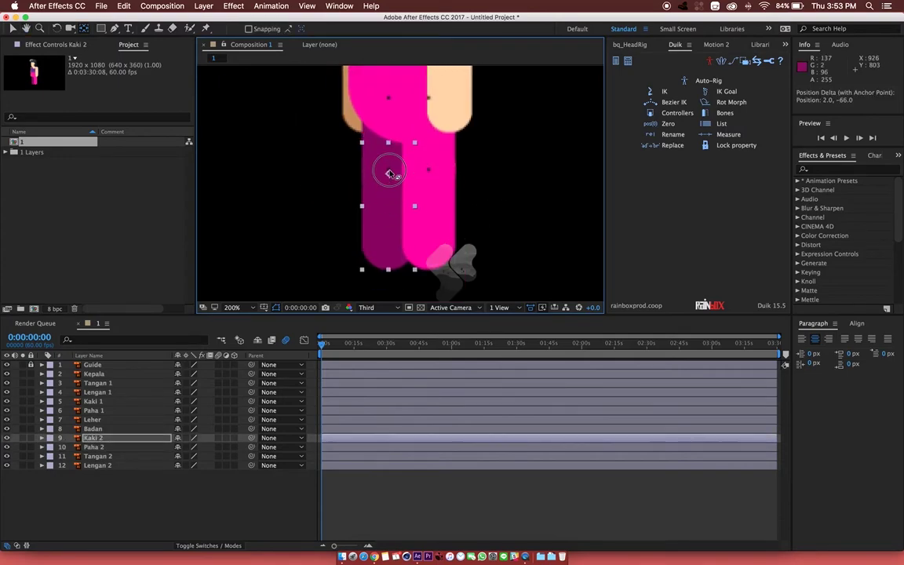
{"action": "scroll", "coordinate": [390, 175], "scroll_direction": "up", "scroll_amount": 5}
{"action": "left_click", "coordinate": [409, 148]}
{"action": "scroll", "coordinate": [386, 160], "scroll_direction": "left", "scroll_amount": 3}
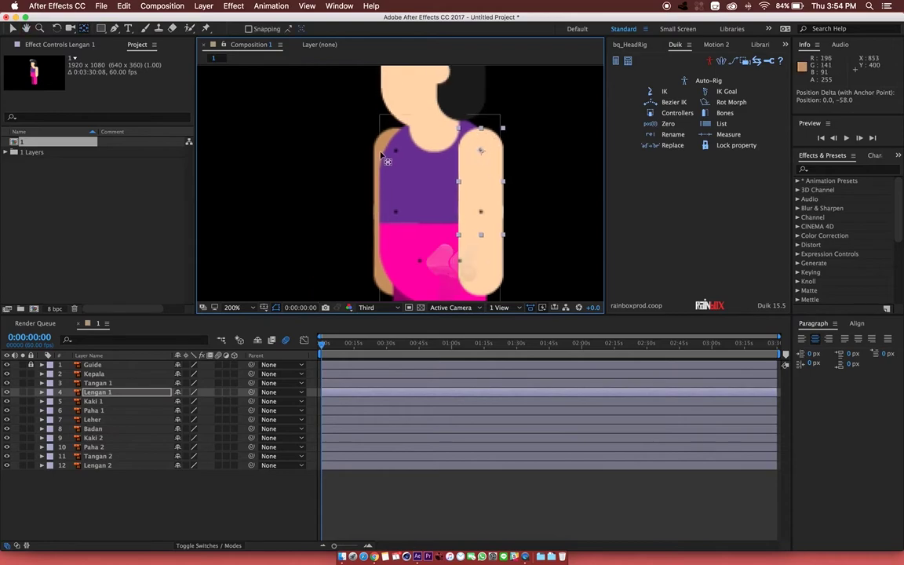
{"action": "left_click", "coordinate": [385, 160]}
{"action": "scroll", "coordinate": [393, 173], "scroll_direction": "down", "scroll_amount": 3}
{"action": "scroll", "coordinate": [369, 236], "scroll_direction": "down", "scroll_amount": 3}
{"action": "left_click", "coordinate": [361, 251]}
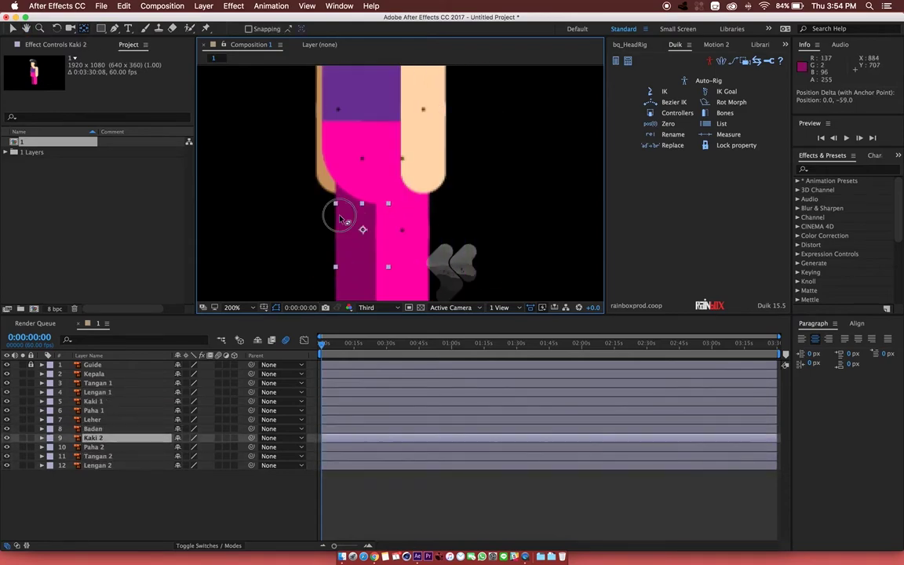
{"action": "key", "text": "super+Down"}
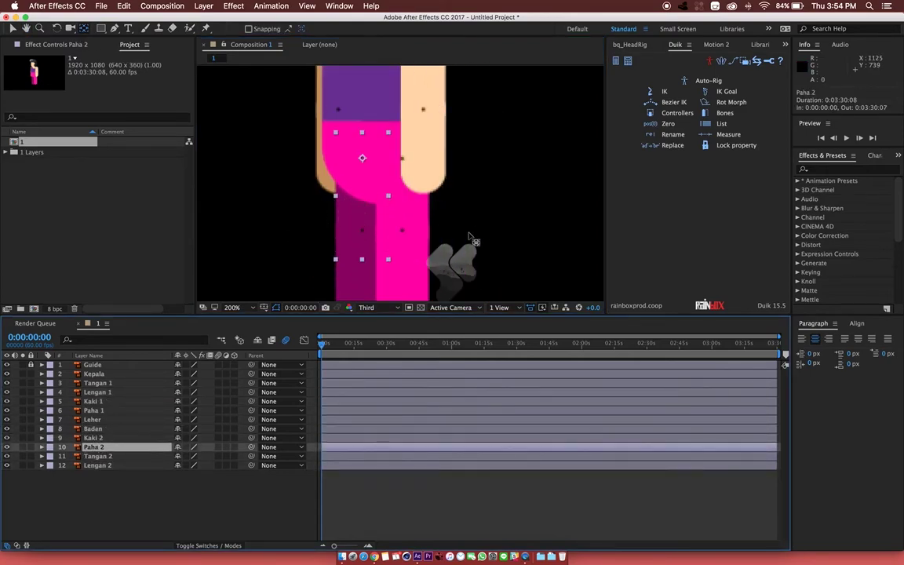
{"action": "scroll", "coordinate": [487, 204], "scroll_direction": "up", "scroll_amount": 5}
{"action": "scroll", "coordinate": [439, 236], "scroll_direction": "up", "scroll_amount": 5}
{"action": "scroll", "coordinate": [464, 212], "scroll_direction": "up", "scroll_amount": 5}
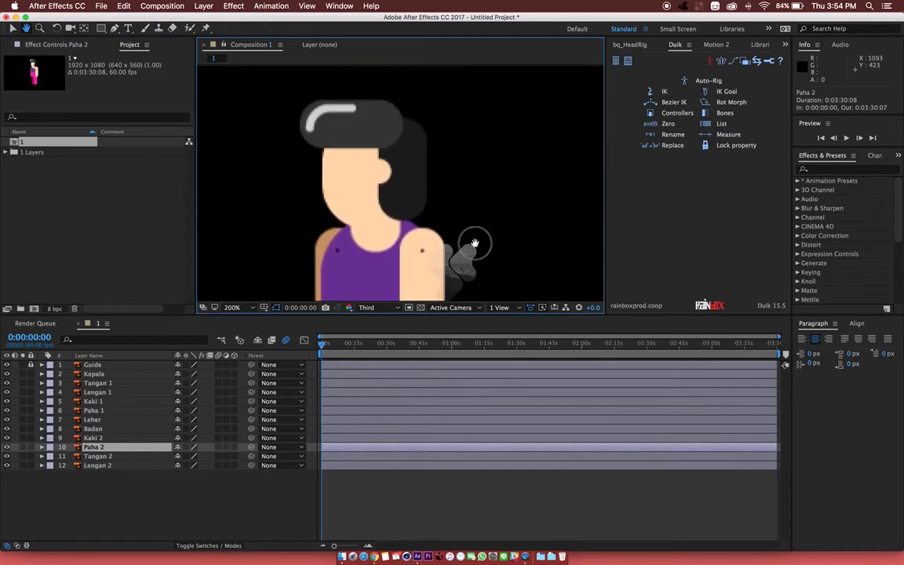
{"action": "scroll", "coordinate": [474, 243], "scroll_direction": "down", "scroll_amount": 5}
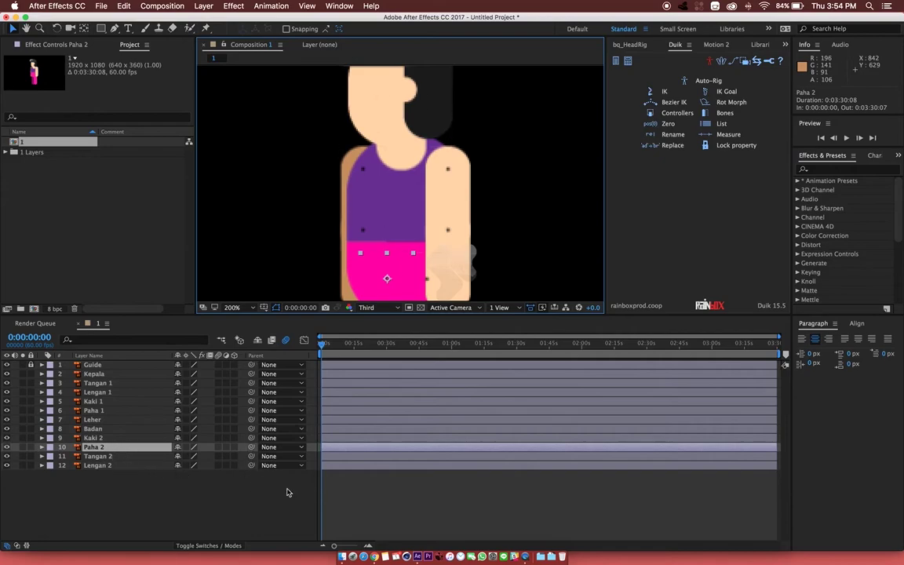
{"action": "scroll", "coordinate": [432, 197], "scroll_direction": "down", "scroll_amount": 3}
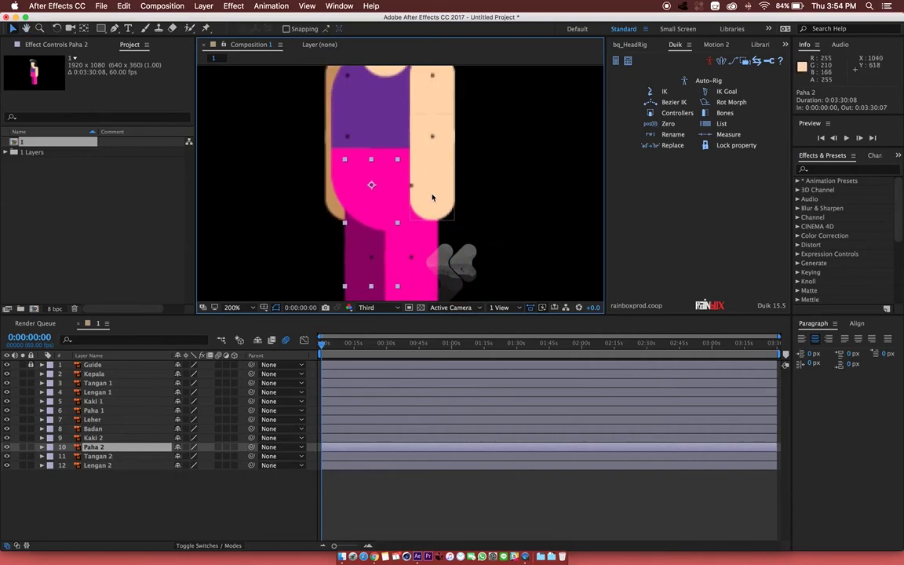
{"action": "left_click", "coordinate": [442, 197]}
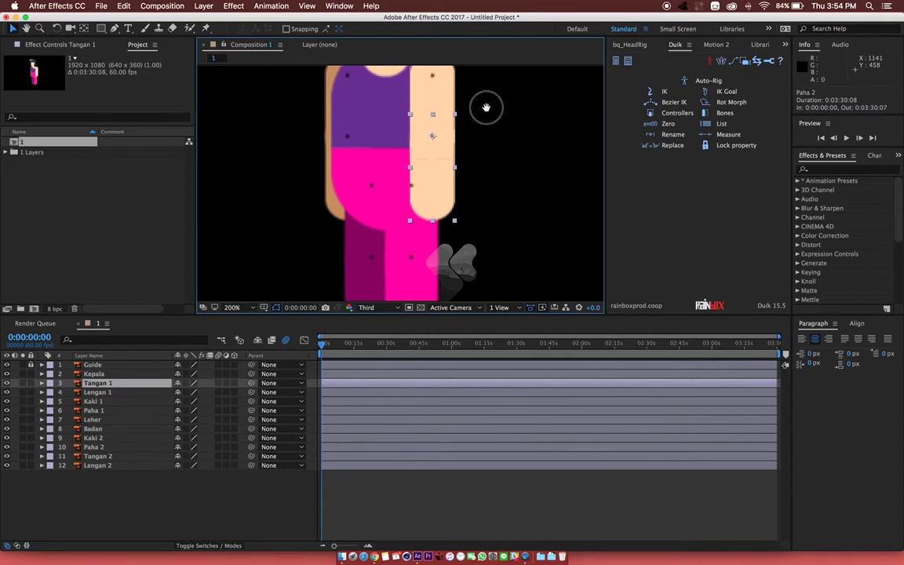
- Parent Tangan 1 to Lengan 1, Kaki 1 and Kaki 2 to their Paha, and Leher and Paha 2 to Badan
{"action": "scroll", "coordinate": [439, 186], "scroll_direction": "up", "scroll_amount": 2}
{"action": "left_click_drag", "start_coordinate": [439, 187], "coordinate": [491, 136]}
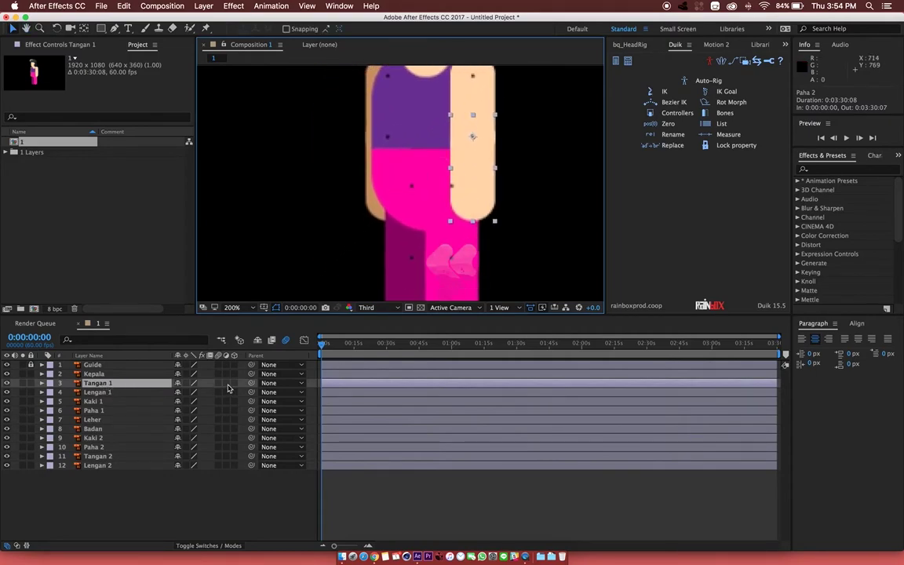
{"action": "left_click_drag", "start_coordinate": [251, 383], "coordinate": [98, 391]}
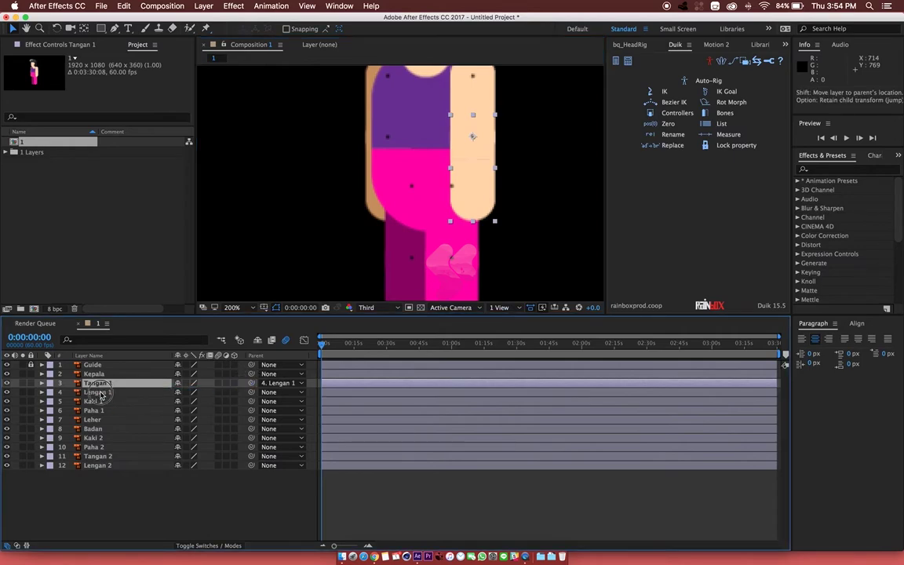
{"action": "left_click", "coordinate": [93, 401]}
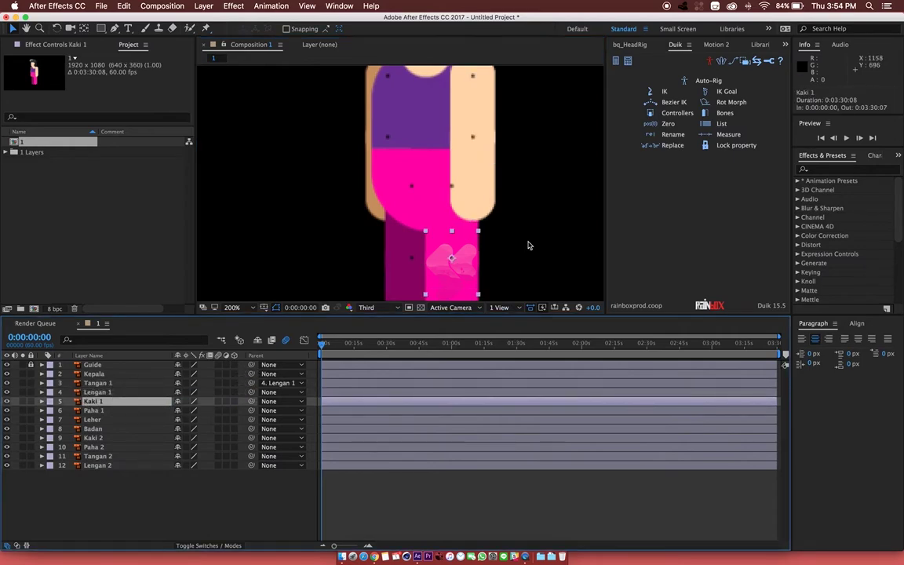
{"action": "scroll", "coordinate": [490, 194], "scroll_direction": "down", "scroll_amount": 3}
{"action": "key", "text": "v"}
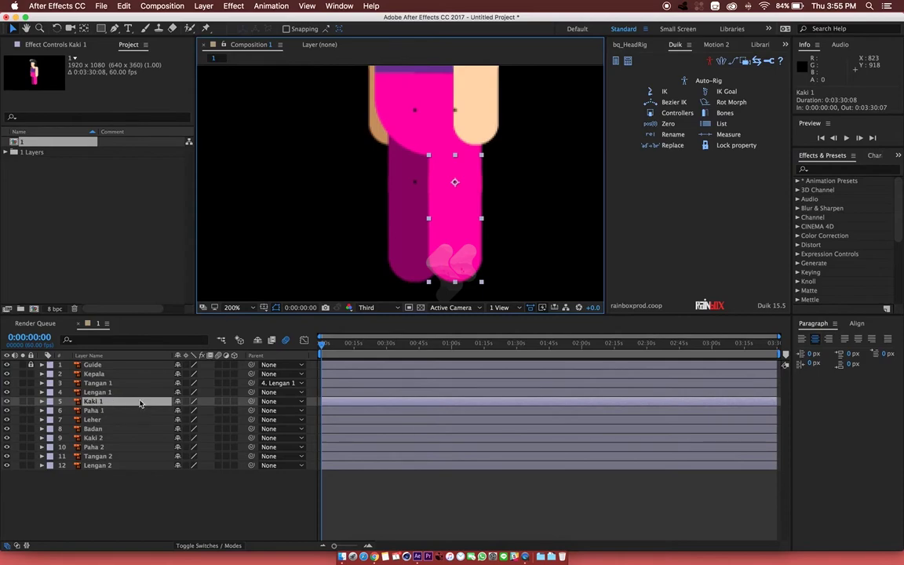
{"action": "left_click_drag", "start_coordinate": [251, 401], "coordinate": [99, 410]}
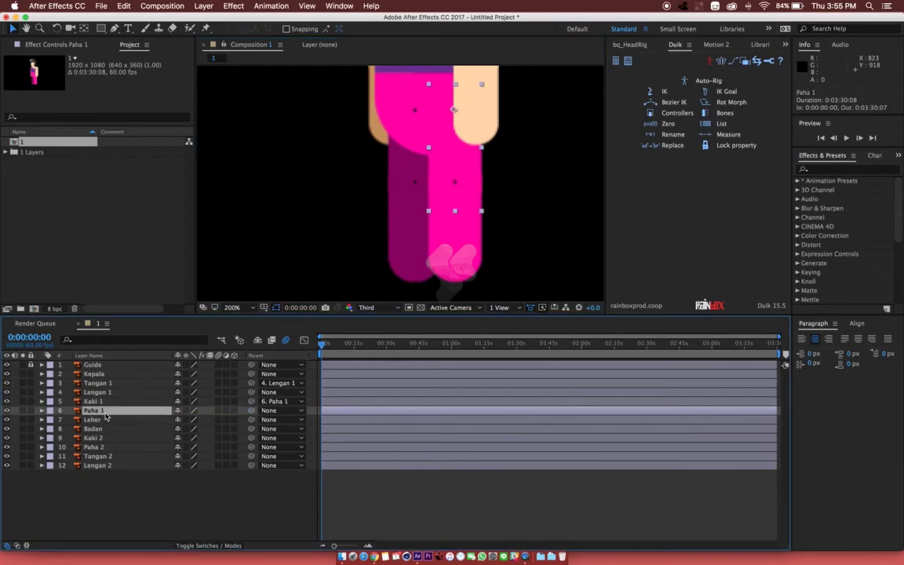
{"action": "left_click", "coordinate": [118, 421]}
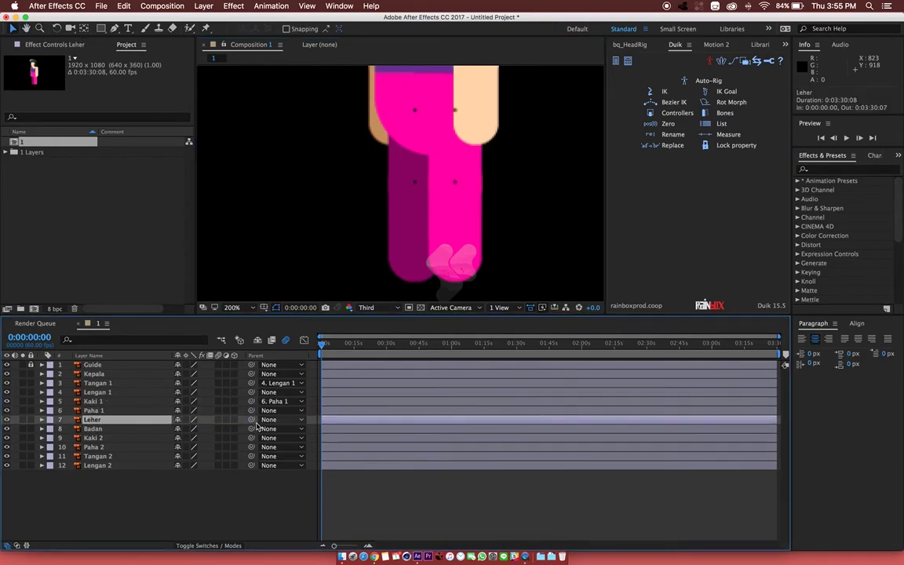
{"action": "left_click_drag", "start_coordinate": [251, 420], "coordinate": [93, 430]}
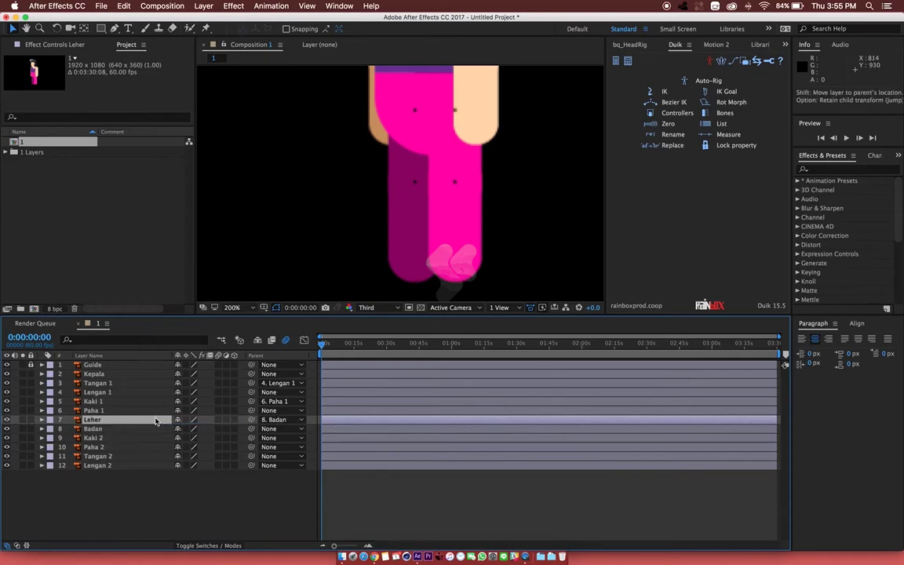
{"action": "left_click", "coordinate": [100, 439]}
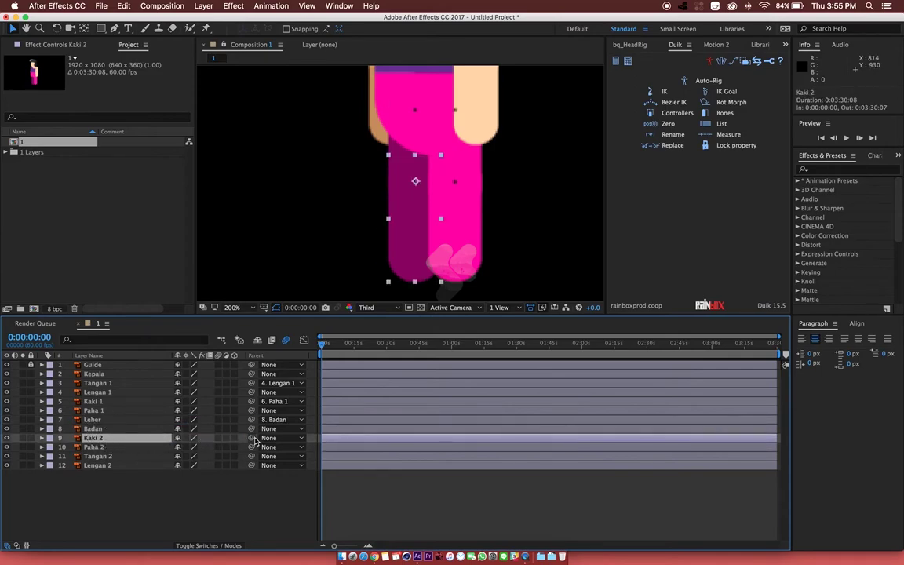
{"action": "left_click_drag", "start_coordinate": [251, 439], "coordinate": [101, 448]}
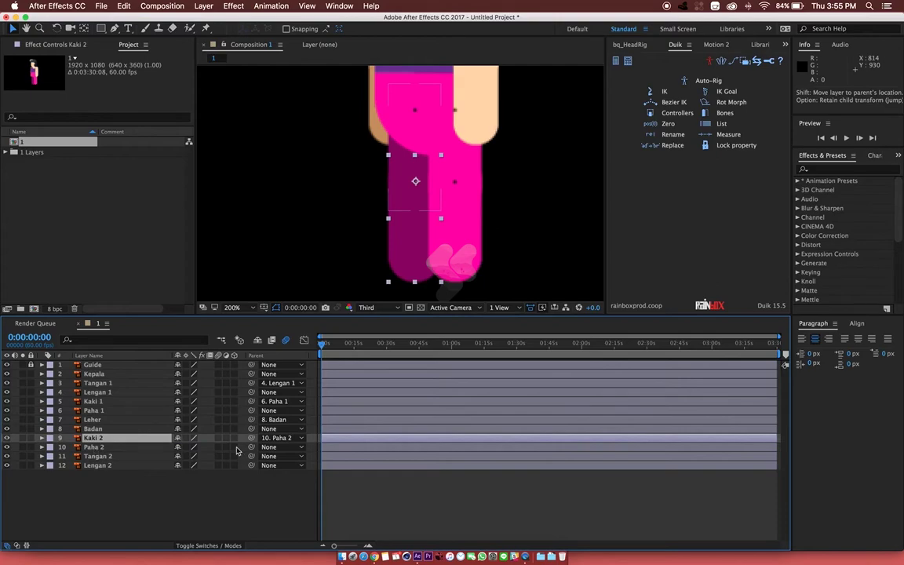
{"action": "mouse_move", "coordinate": [252, 448]}
{"action": "left_mouse_down"}
{"action": "mouse_move", "coordinate": [103, 412]}
{"action": "mouse_move", "coordinate": [99, 430]}
{"action": "left_mouse_up"}
{"action": "left_click", "coordinate": [96, 448]}
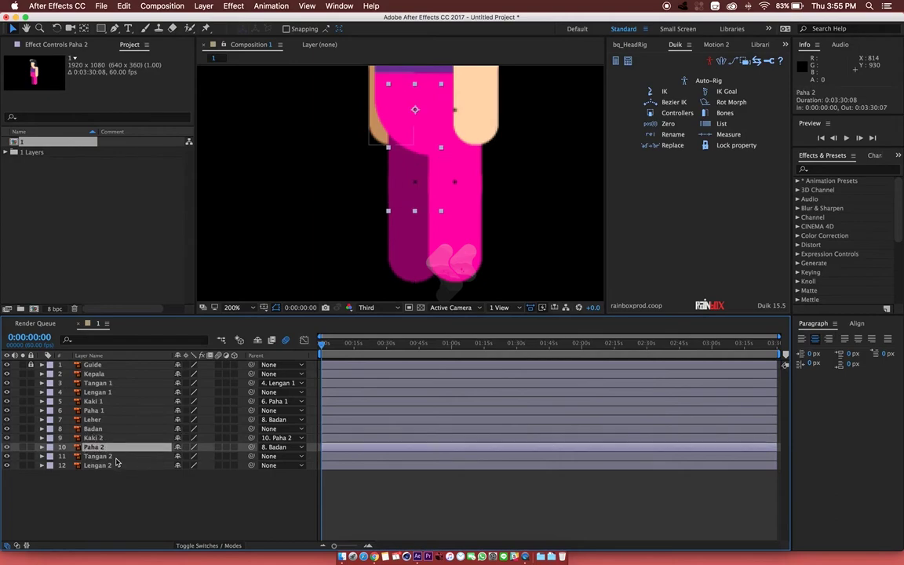
- Parent Tangan 2 to Lengan 2, and Lengan 2, Paha 1 and Lengan 1 to Badan
{"action": "left_click", "coordinate": [114, 457]}
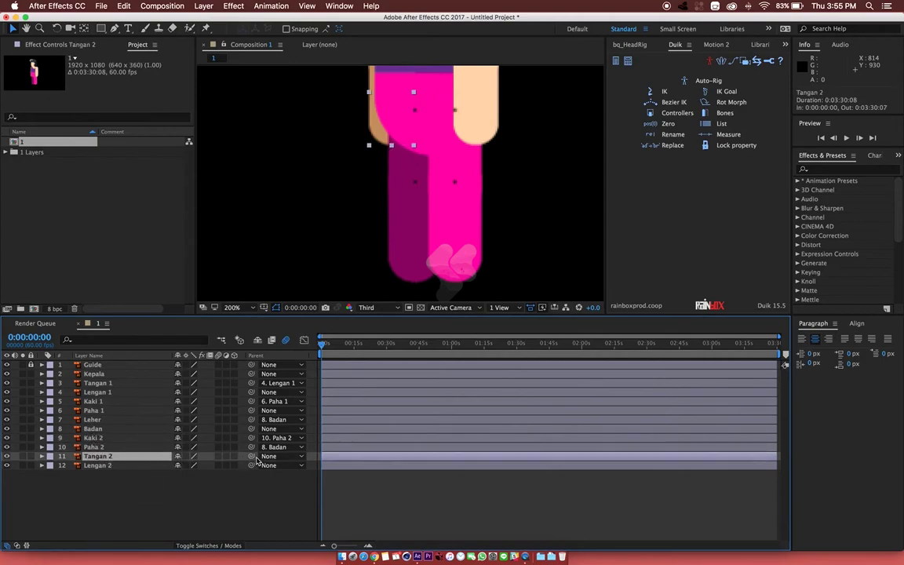
{"action": "left_click_drag", "start_coordinate": [251, 457], "coordinate": [101, 466]}
{"action": "left_click", "coordinate": [120, 466]}
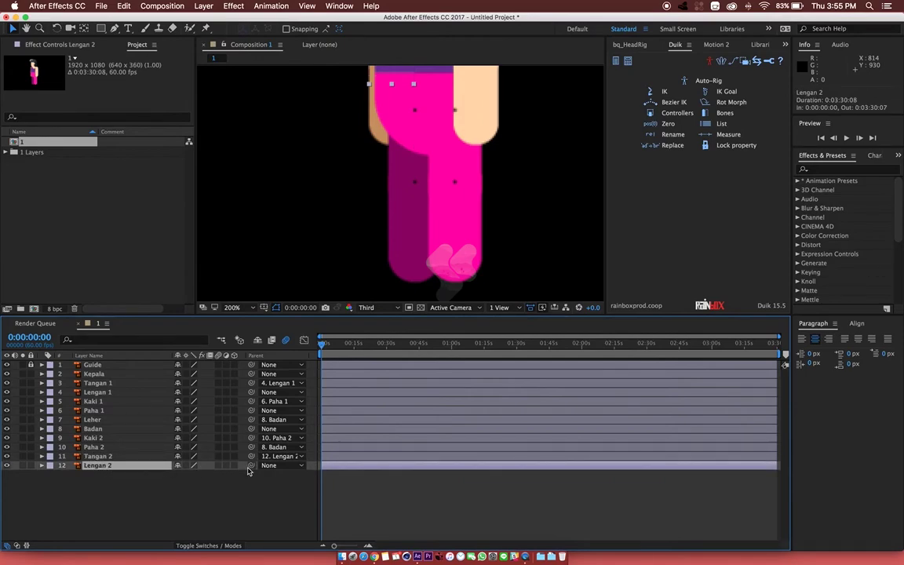
{"action": "left_click_drag", "start_coordinate": [251, 466], "coordinate": [101, 432]}
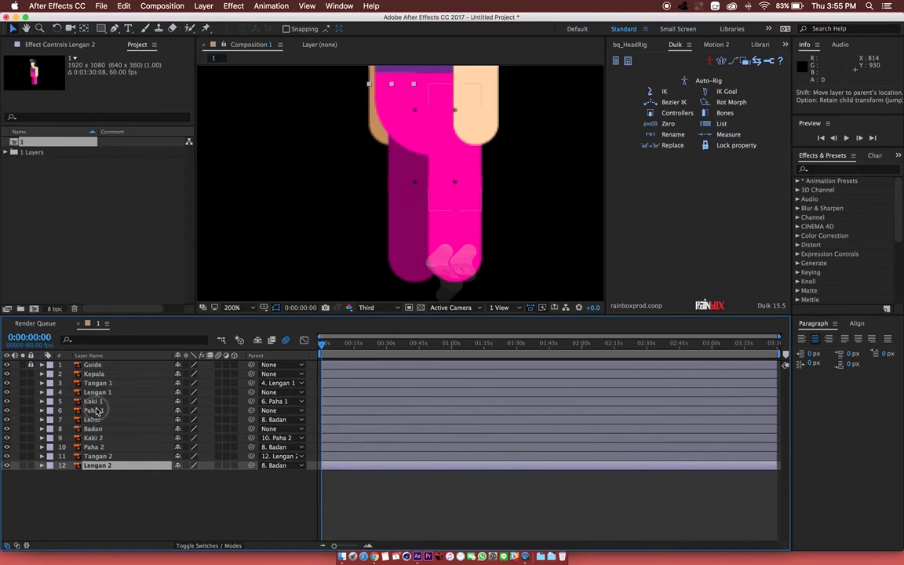
{"action": "left_click", "coordinate": [93, 410]}
{"action": "left_click_drag", "start_coordinate": [252, 411], "coordinate": [110, 428]}
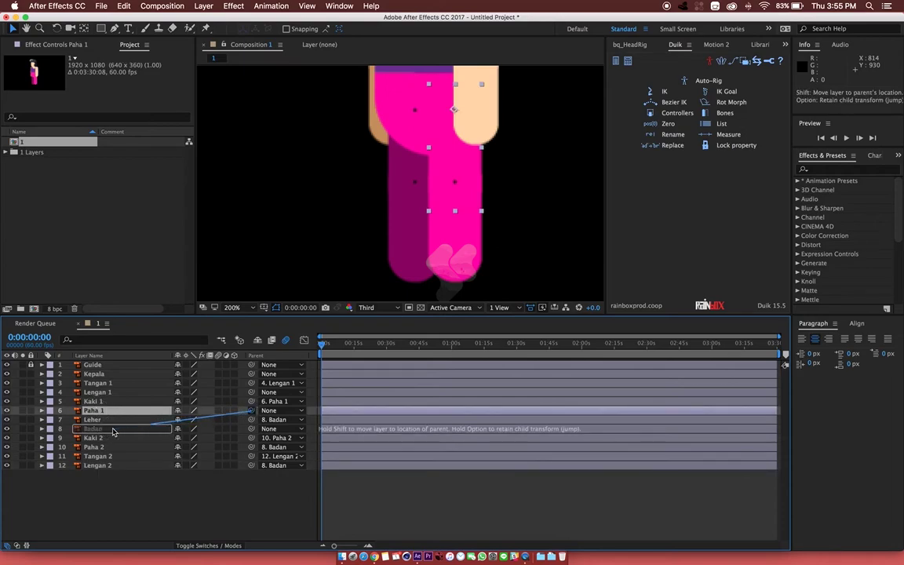
{"action": "left_click", "coordinate": [97, 392]}
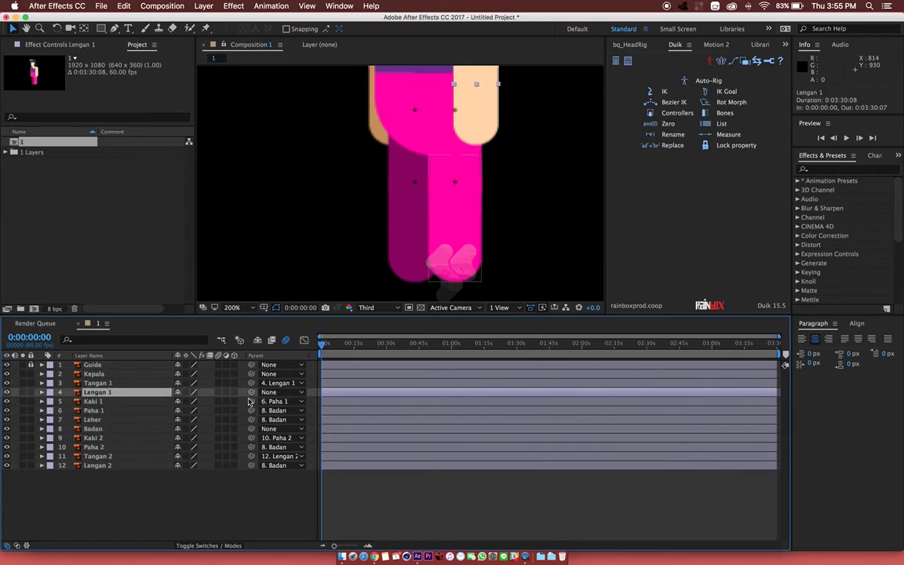
{"action": "left_click_drag", "start_coordinate": [252, 392], "coordinate": [108, 434]}
{"action": "left_click_drag", "start_coordinate": [251, 391], "coordinate": [109, 434]}
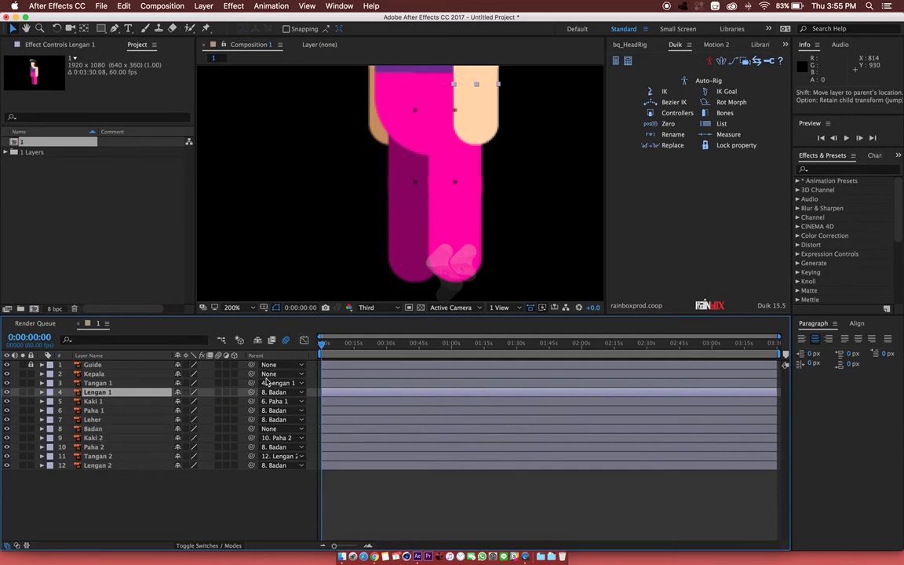
{"action": "left_click", "coordinate": [100, 376]}
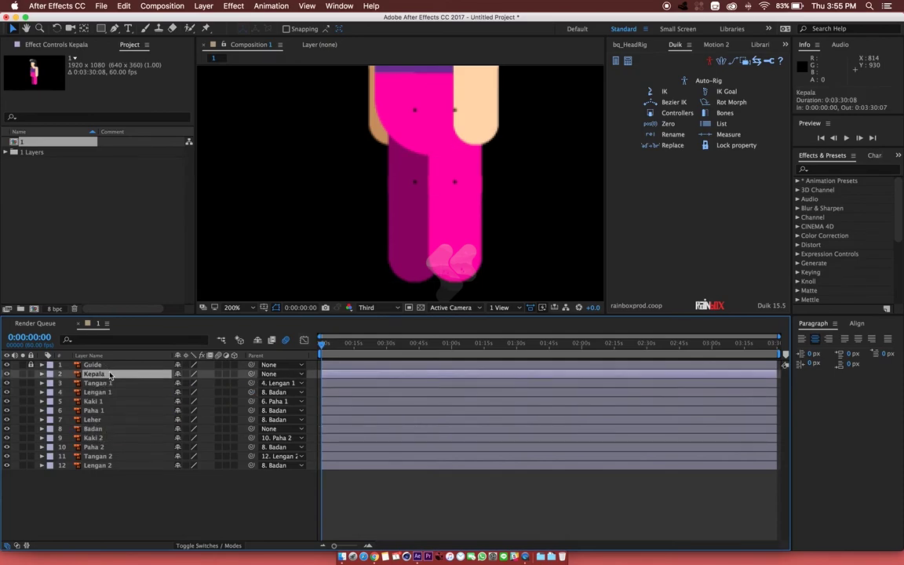
- Parent Kepala to Leher, hide the Guide layer, and test-move Badan before undoing it
{"action": "left_click_drag", "start_coordinate": [251, 373], "coordinate": [101, 425]}
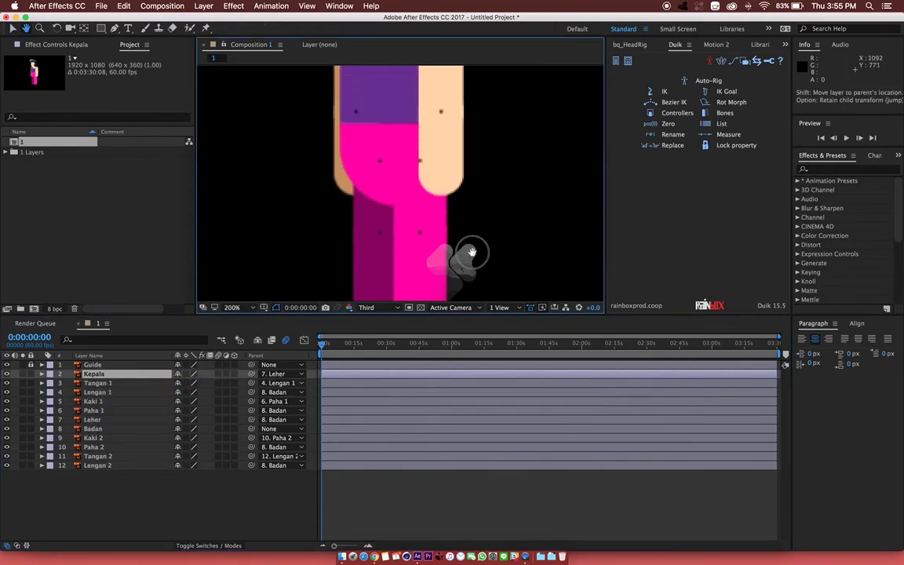
{"action": "scroll", "coordinate": [429, 248], "scroll_direction": "down", "scroll_amount": 2}
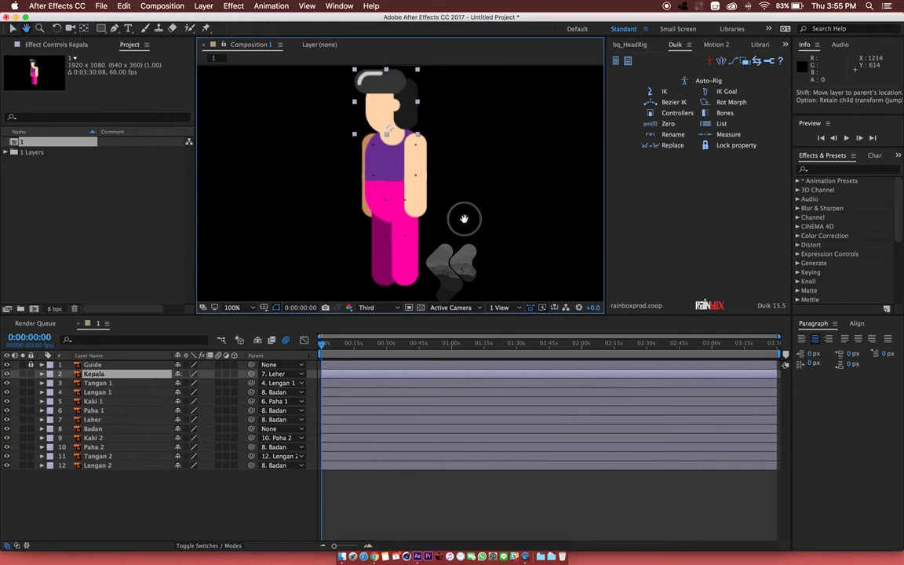
{"action": "left_click", "coordinate": [6, 365]}
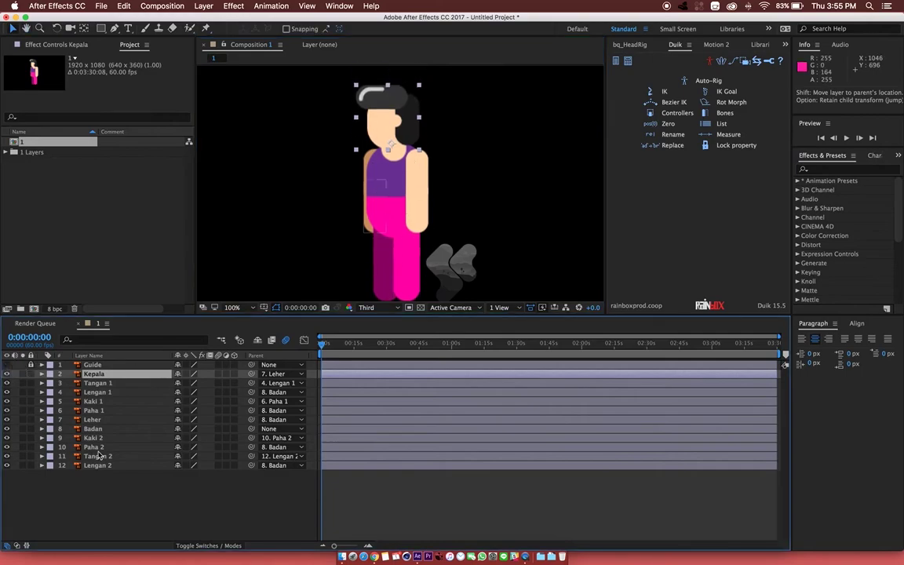
{"action": "left_click", "coordinate": [95, 429]}
{"action": "mouse_move", "coordinate": [398, 201]}
{"action": "left_mouse_down"}
{"action": "mouse_move", "coordinate": [495, 207]}
{"action": "mouse_move", "coordinate": [375, 201]}
{"action": "mouse_move", "coordinate": [426, 201]}
{"action": "left_mouse_up"}
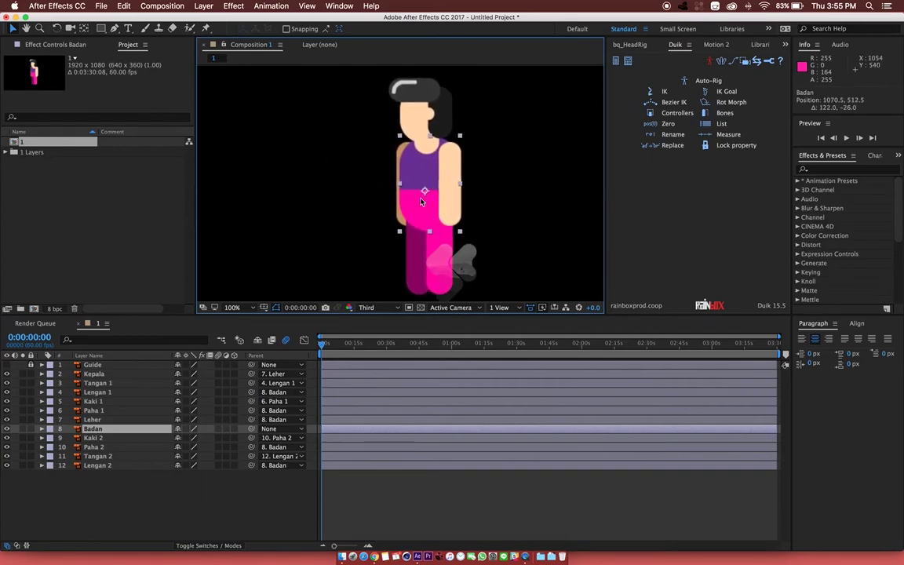
{"action": "key", "text": "super+z"}
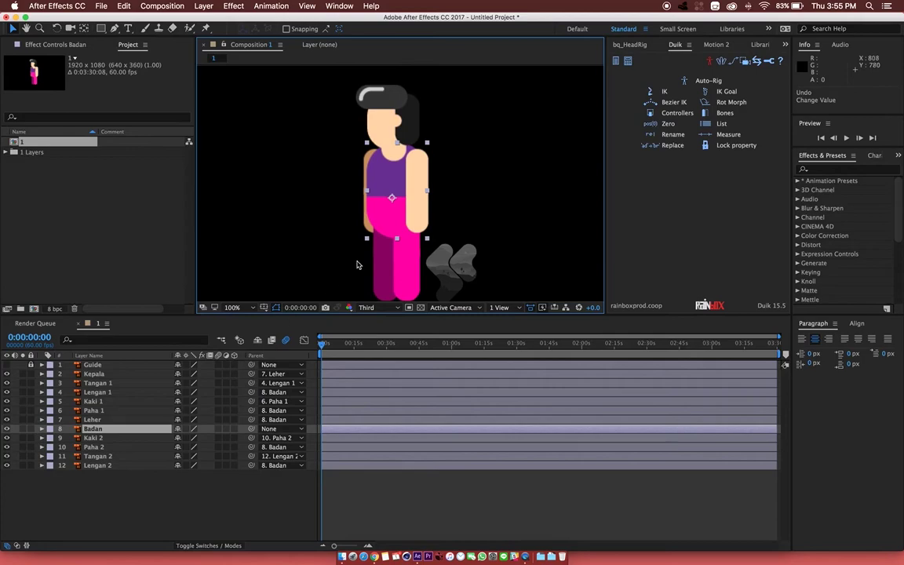
{"action": "left_click_drag", "start_coordinate": [454, 265], "coordinate": [451, 226]}
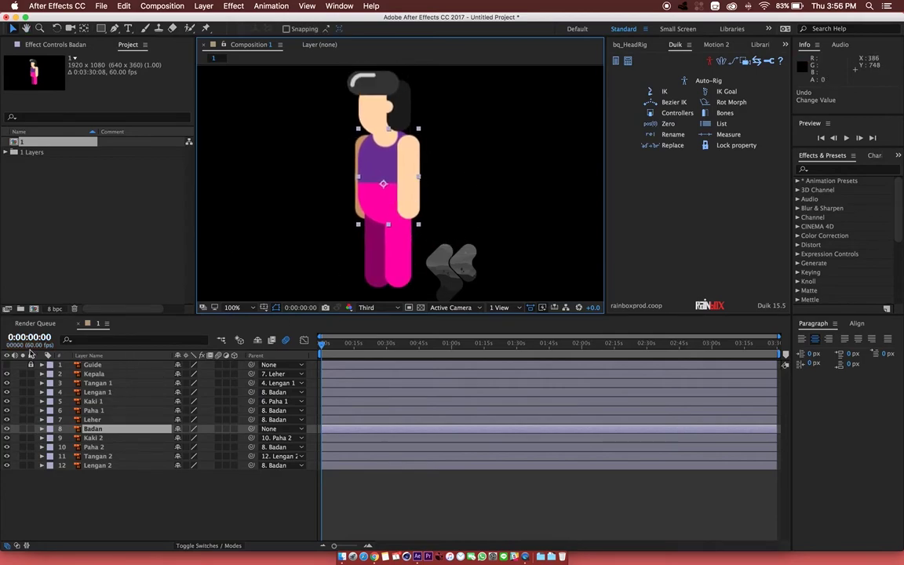
{"action": "left_click", "coordinate": [95, 383]}
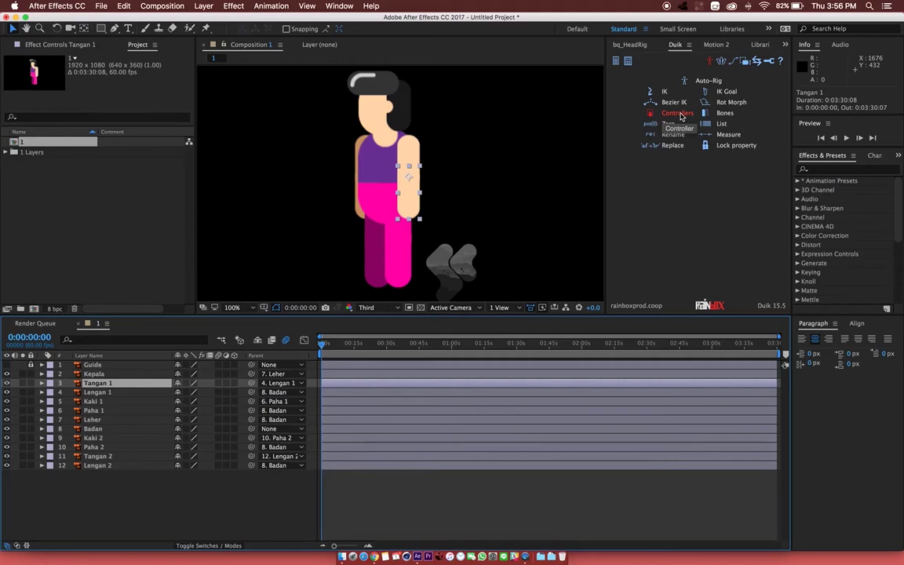
- Create a Duik controller for Tangan 1 and drag it down to the wrist
{"action": "left_click", "coordinate": [678, 113]}
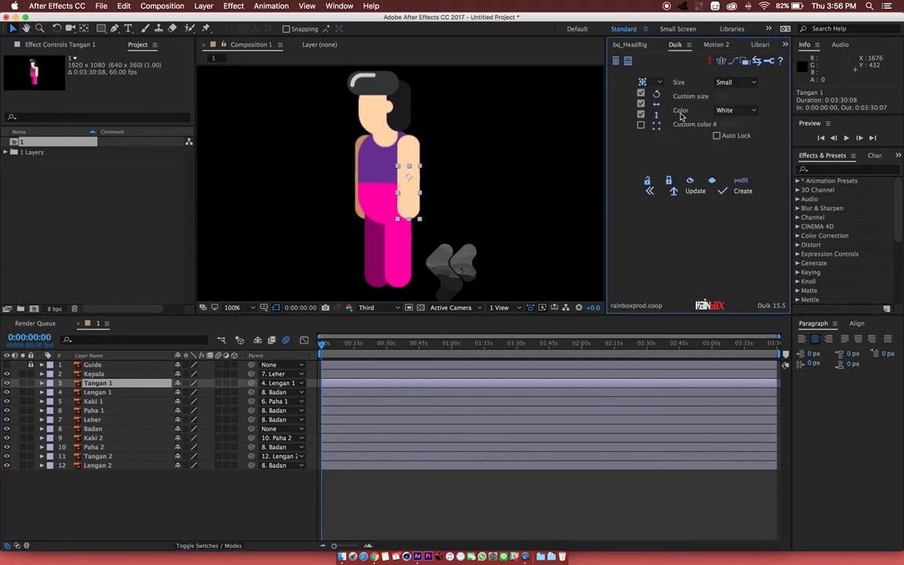
{"action": "left_click", "coordinate": [743, 192]}
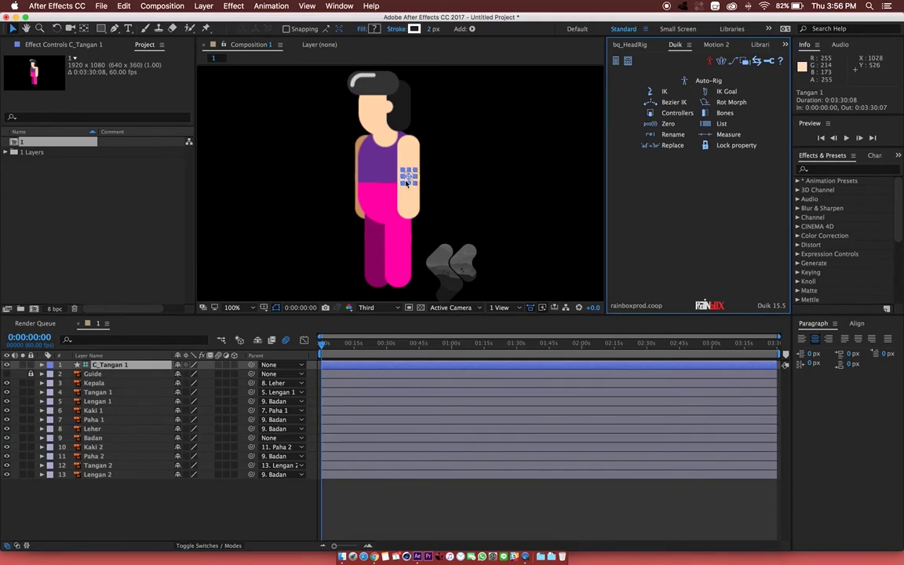
{"action": "scroll", "coordinate": [407, 179], "scroll_direction": "up", "scroll_amount": 4}
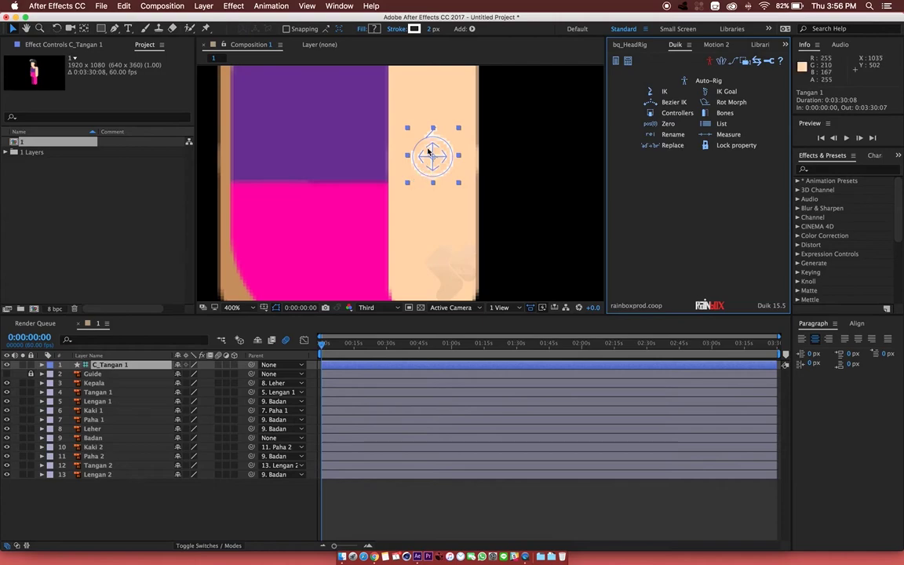
{"action": "mouse_move", "coordinate": [484, 191]}
{"action": "left_mouse_down"}
{"action": "mouse_move", "coordinate": [466, 125]}
{"action": "mouse_move", "coordinate": [412, 143]}
{"action": "mouse_move", "coordinate": [414, 218]}
{"action": "left_mouse_up"}
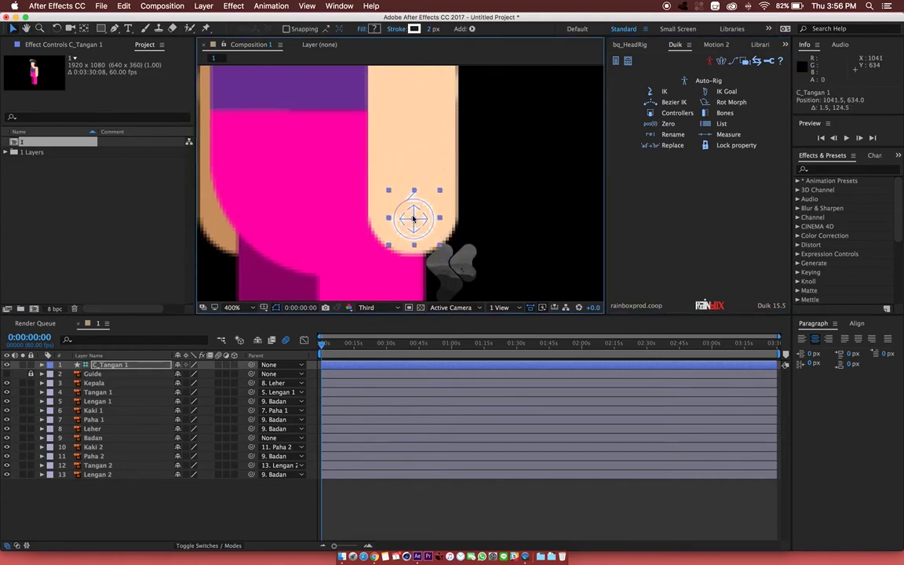
{"action": "scroll", "coordinate": [414, 218], "scroll_direction": "down", "scroll_amount": 4}
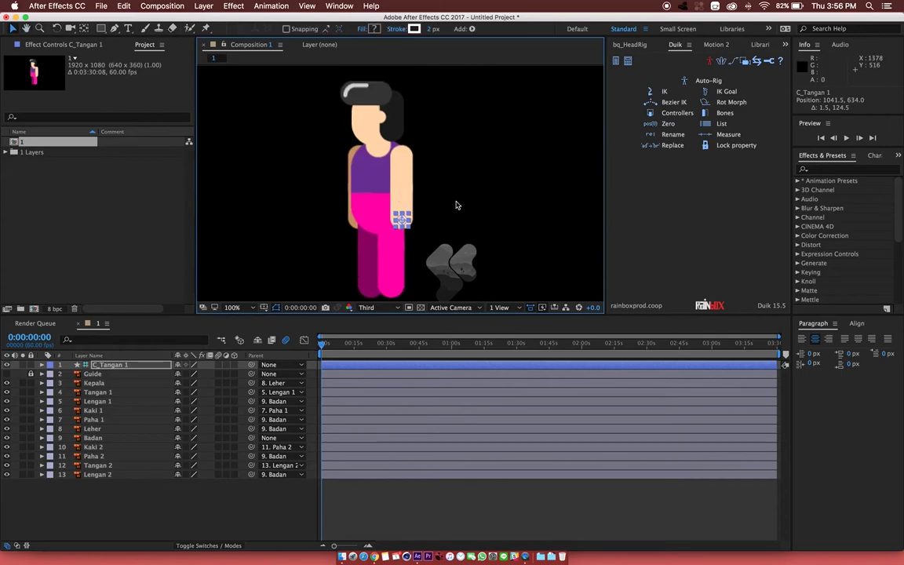
- Try a Big, Green controller on Tangan 2, then undo it
{"action": "left_click", "coordinate": [111, 475]}
{"action": "left_click", "coordinate": [113, 468]}
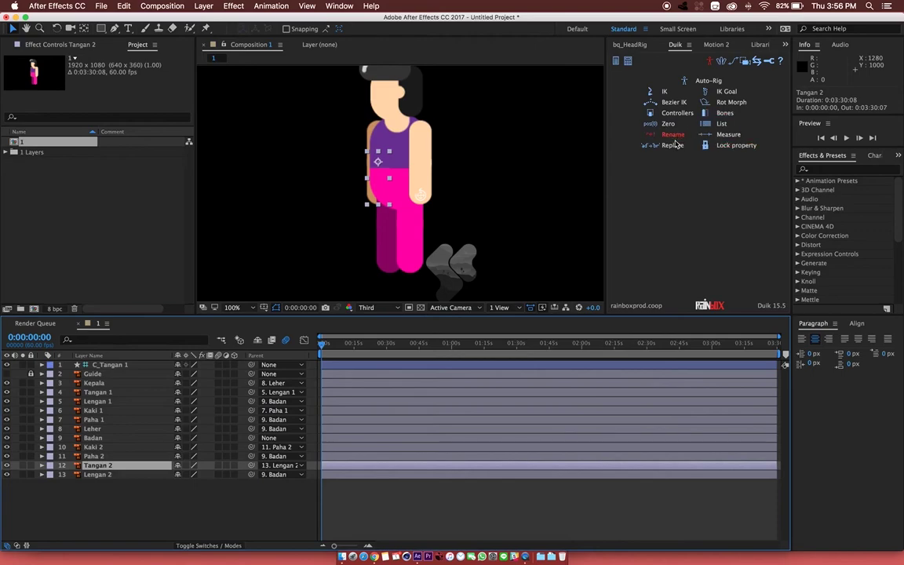
{"action": "left_click", "coordinate": [674, 114]}
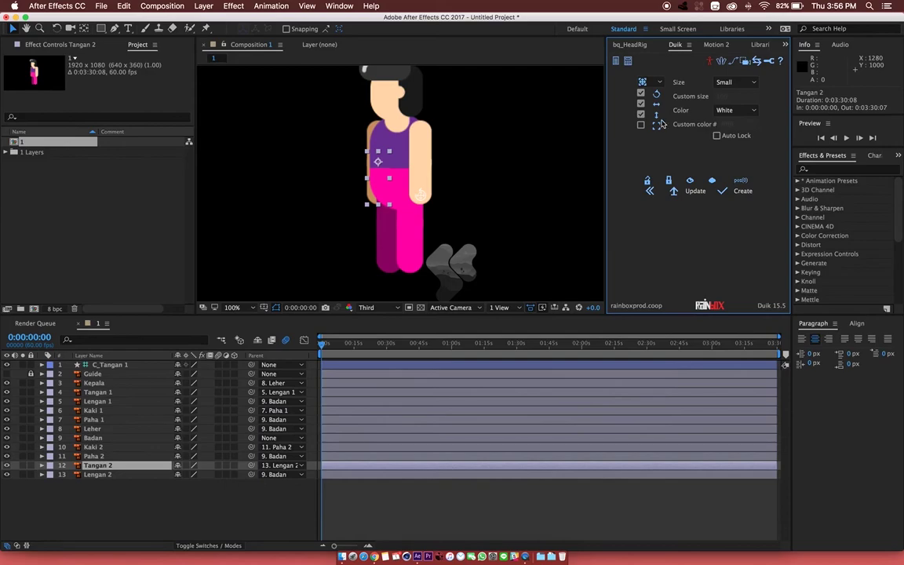
{"action": "left_click", "coordinate": [640, 93]}
{"action": "left_click", "coordinate": [641, 94]}
{"action": "left_click", "coordinate": [641, 92]}
{"action": "left_click", "coordinate": [750, 82]}
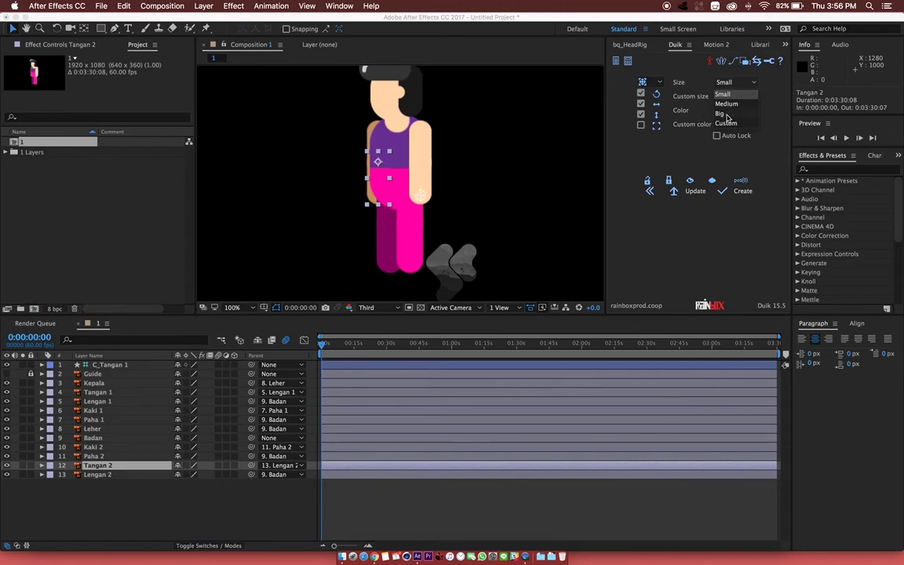
{"action": "left_click", "coordinate": [727, 115]}
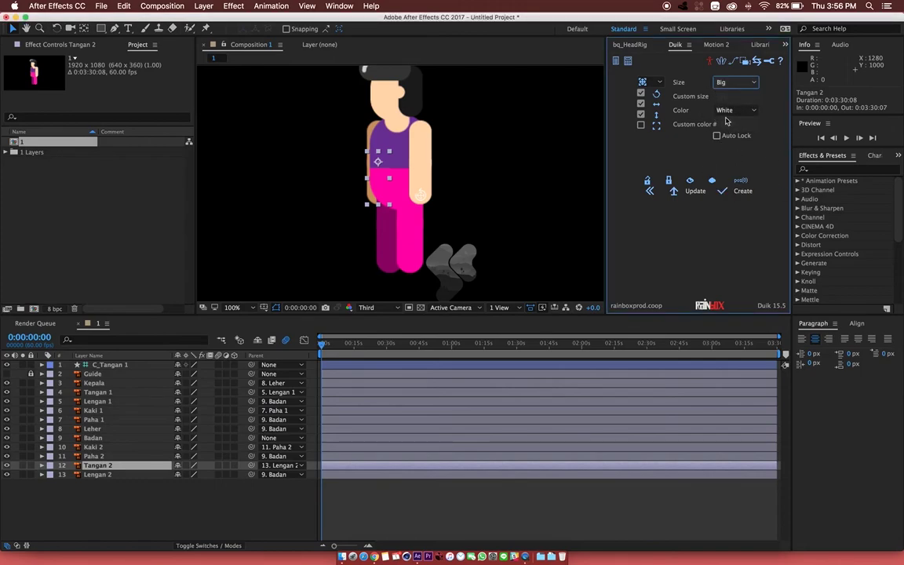
{"action": "left_click", "coordinate": [730, 110]}
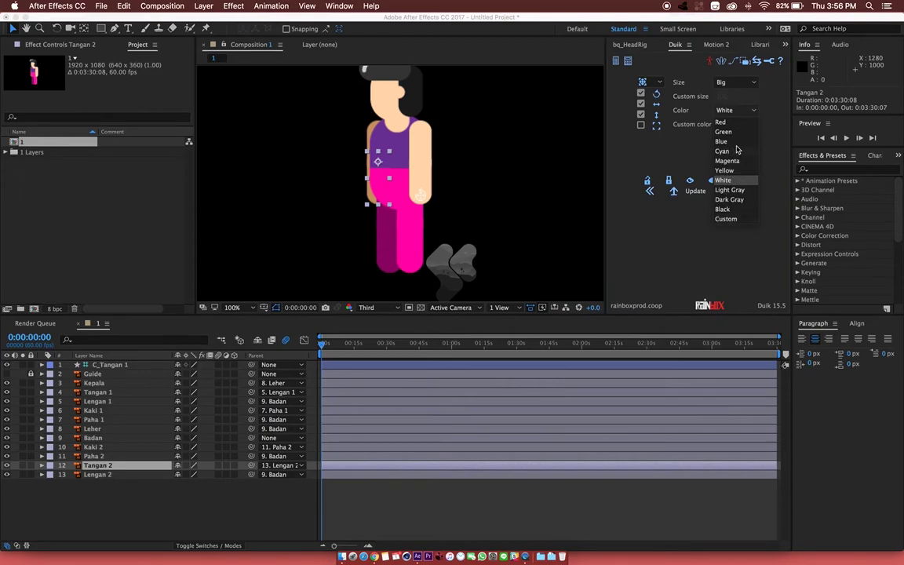
{"action": "left_click", "coordinate": [723, 132]}
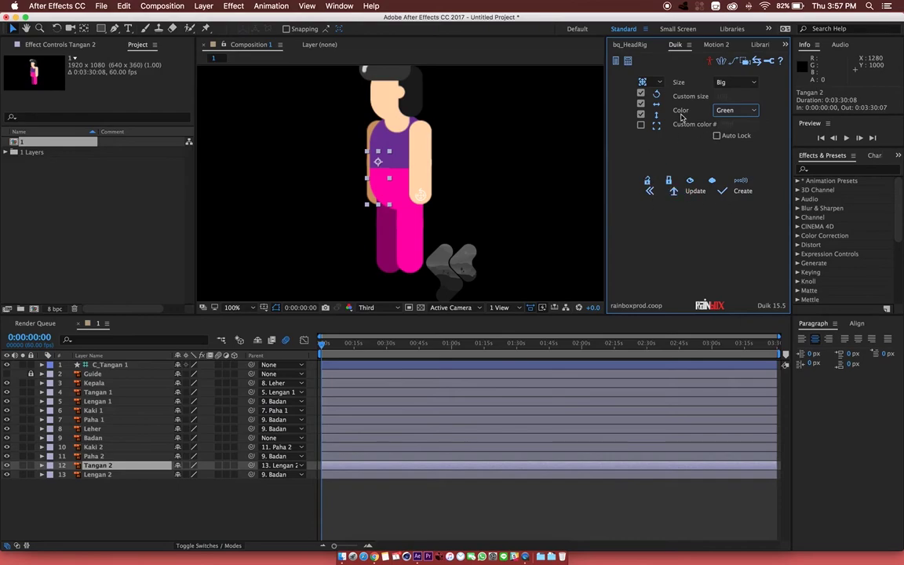
{"action": "left_click", "coordinate": [741, 191]}
{"action": "left_click_drag", "start_coordinate": [376, 161], "coordinate": [377, 201]}
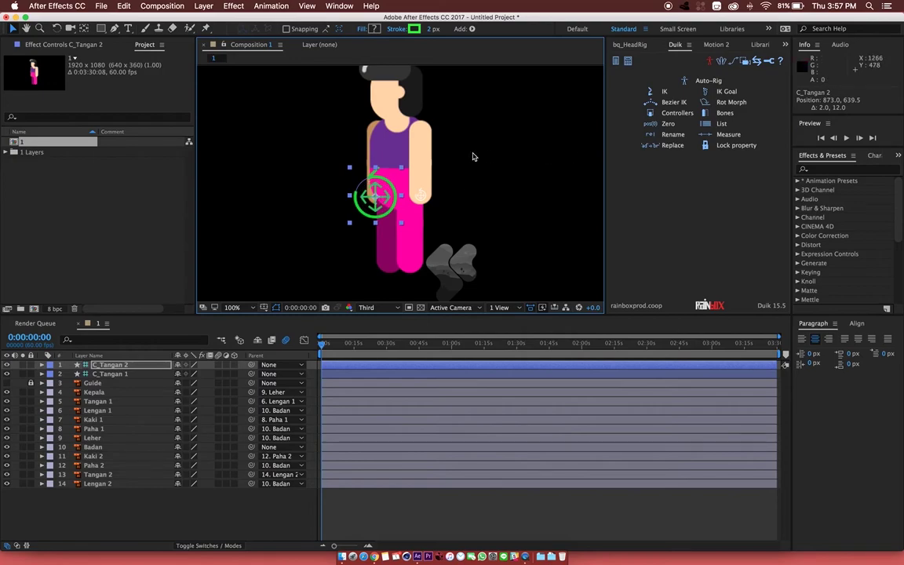
{"action": "key", "text": "ctrl+z"}
- Create a Small, White controller for Tangan 2 and place it at the back hand
{"action": "left_click", "coordinate": [677, 113]}
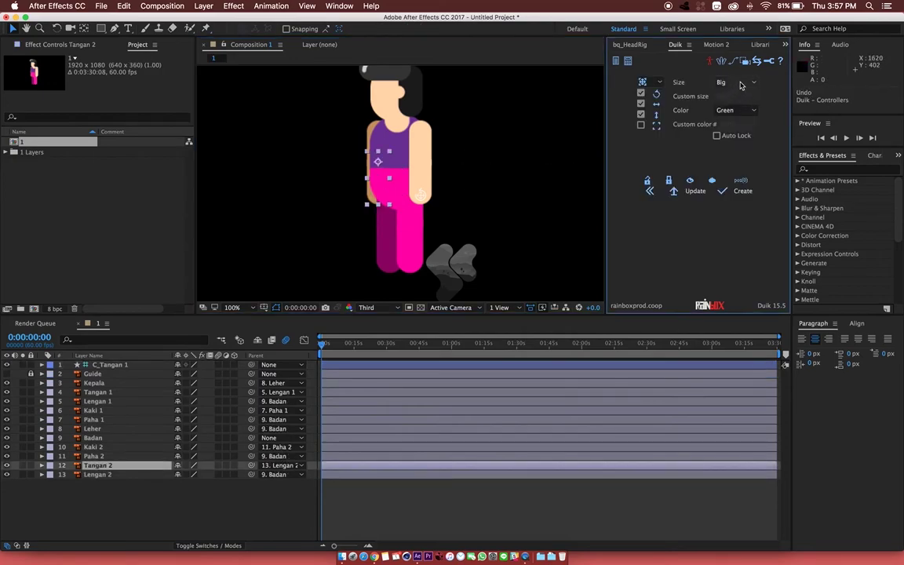
{"action": "left_click", "coordinate": [735, 82]}
{"action": "left_click", "coordinate": [732, 96]}
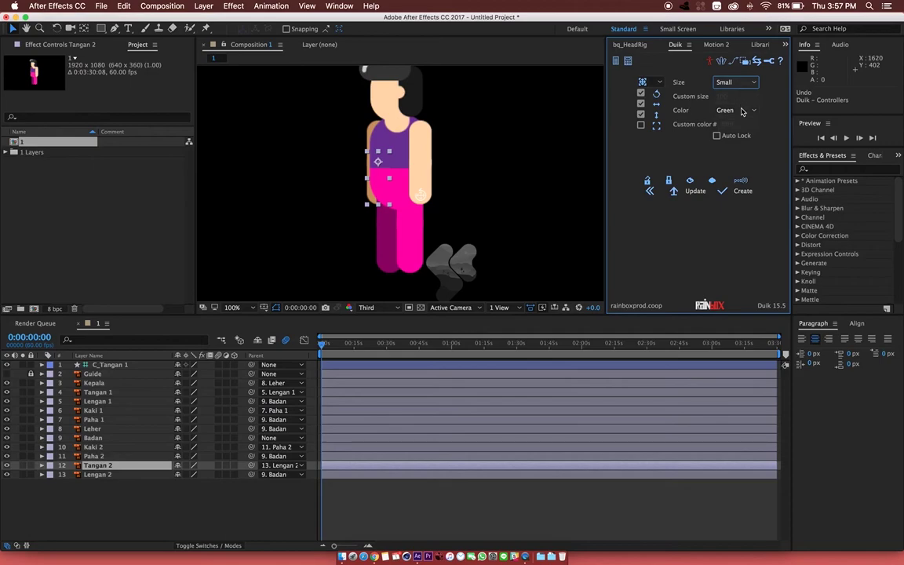
{"action": "left_click", "coordinate": [729, 111]}
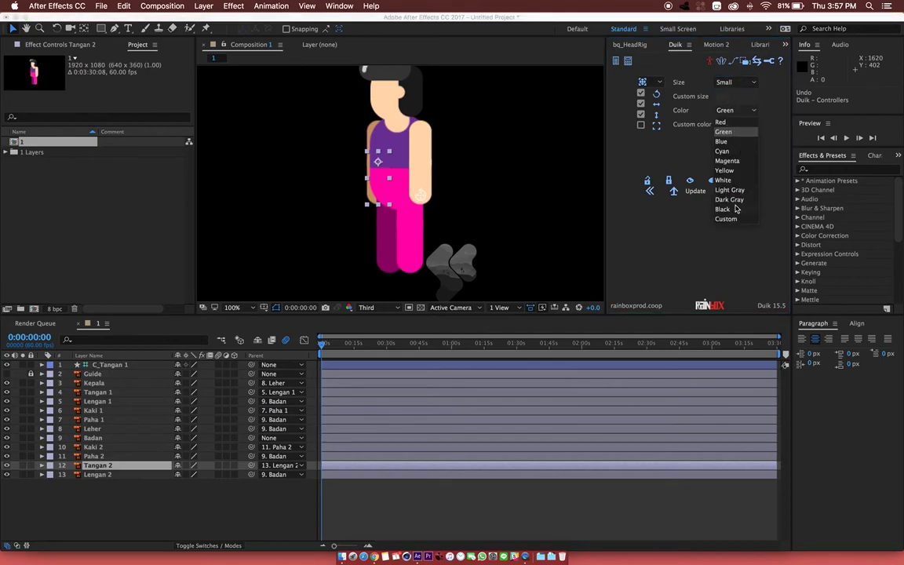
{"action": "left_click", "coordinate": [735, 182]}
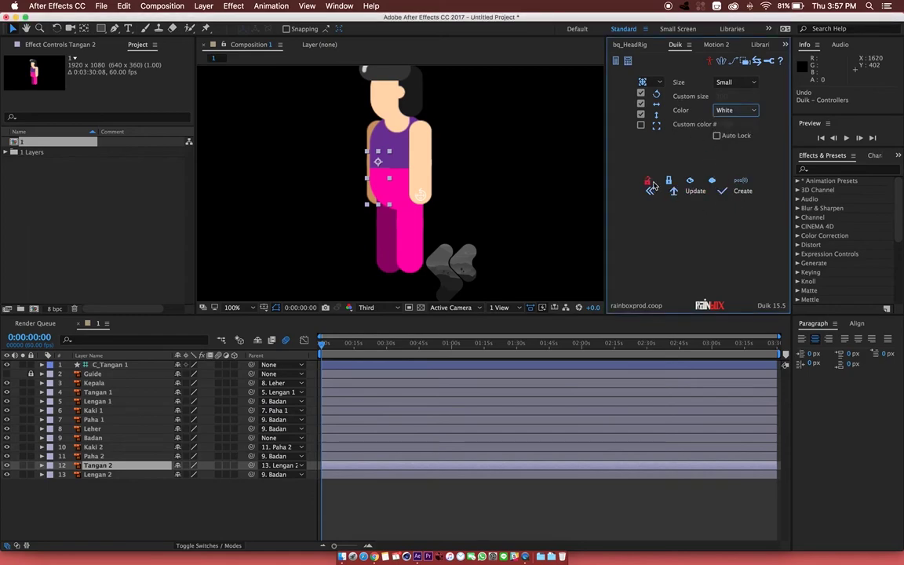
{"action": "left_click", "coordinate": [741, 191]}
{"action": "left_click_drag", "start_coordinate": [383, 160], "coordinate": [373, 196]}
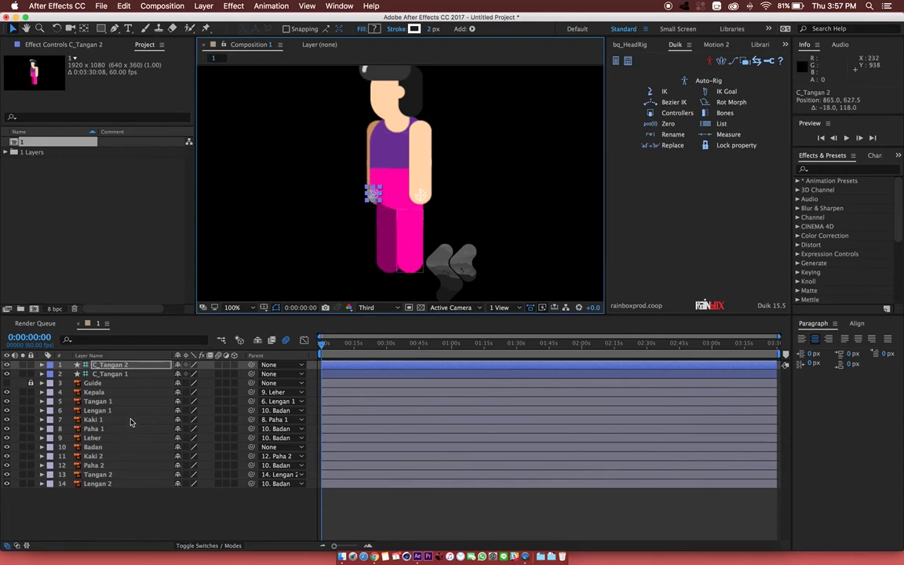
- Create Duik controllers C_Kaki 1 and C_Kaki 2 at the bottom of both legs
{"action": "left_click", "coordinate": [93, 456]}
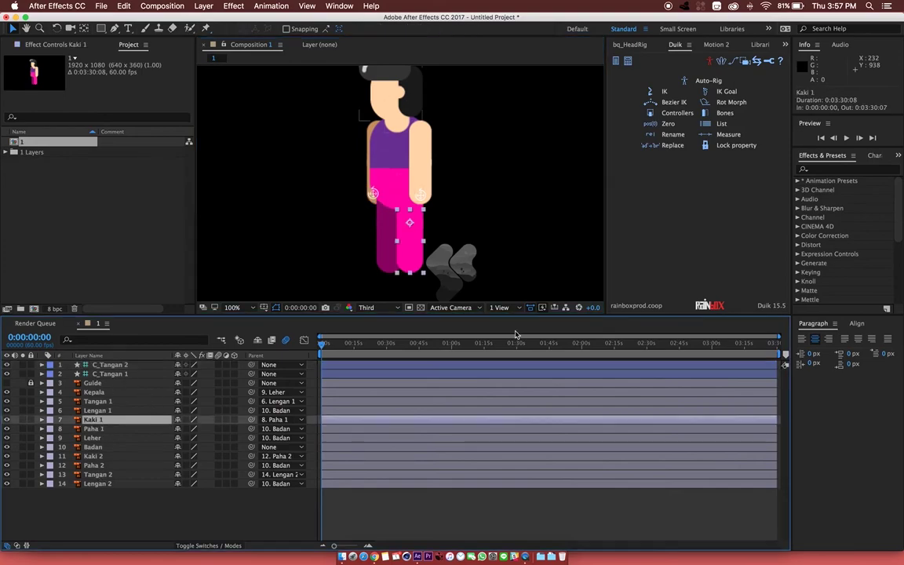
{"action": "left_click", "coordinate": [677, 112]}
{"action": "left_click", "coordinate": [742, 191]}
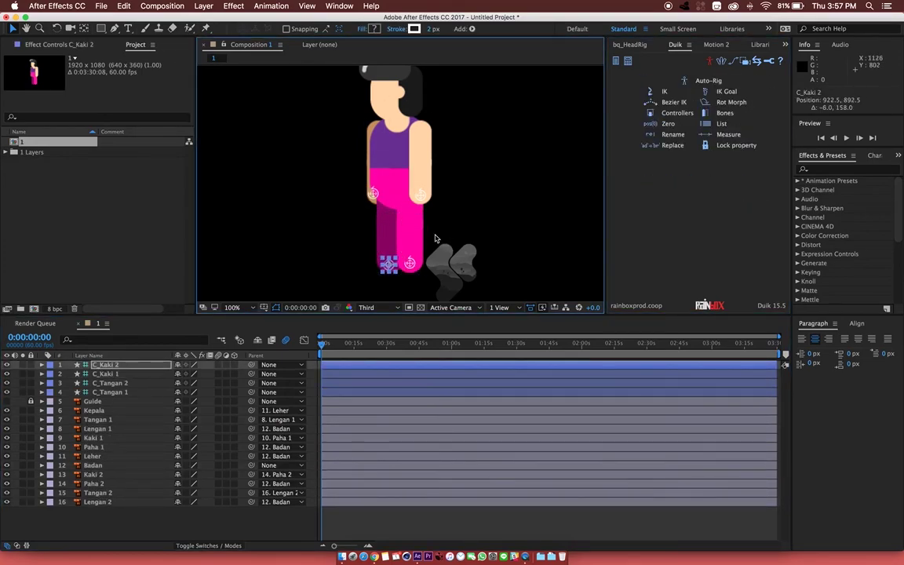
{"action": "left_click", "coordinate": [485, 168]}
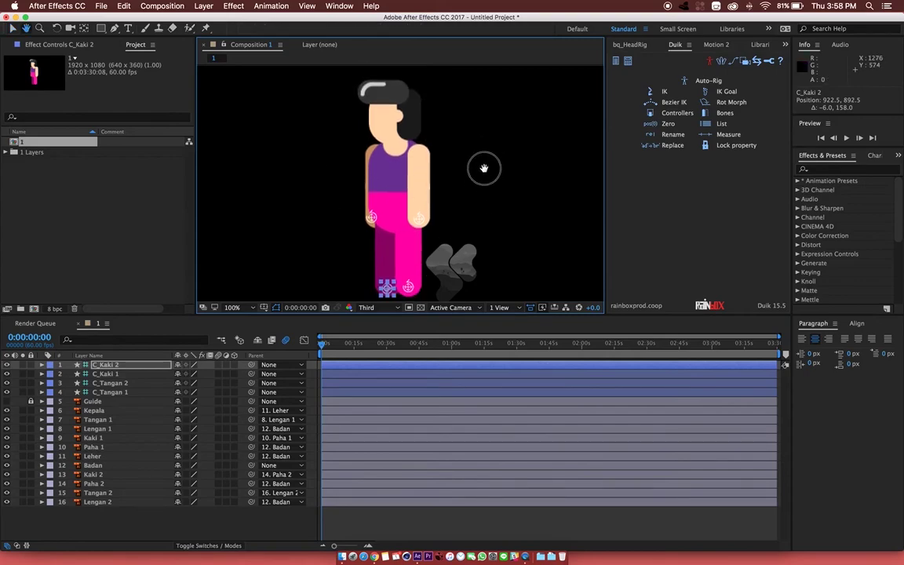
{"action": "key", "text": "v"}
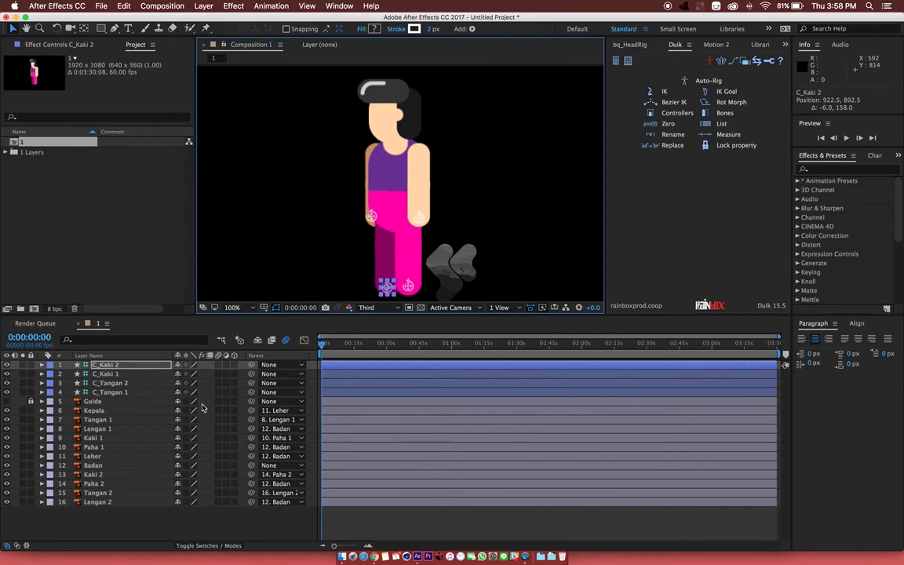
{"action": "left_click", "coordinate": [667, 102]}
{"action": "left_click", "coordinate": [99, 420]}
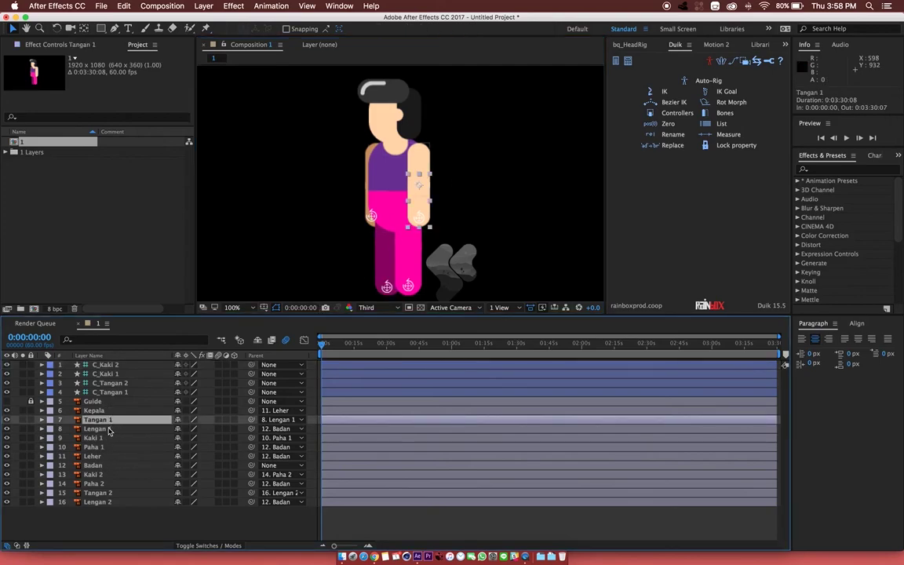
{"action": "left_click", "coordinate": [109, 430], "text": "shift"}
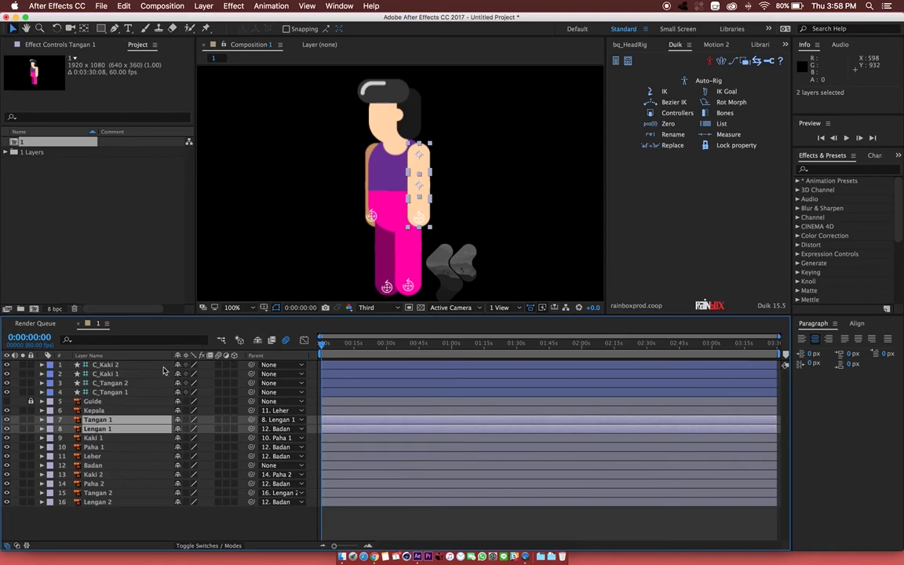
- Build a 2-Layer IK on the front arm driven by C_Tangan 1 and set it to Clockwise
{"action": "left_click", "coordinate": [110, 393], "text": "super"}
{"action": "left_click", "coordinate": [666, 94]}
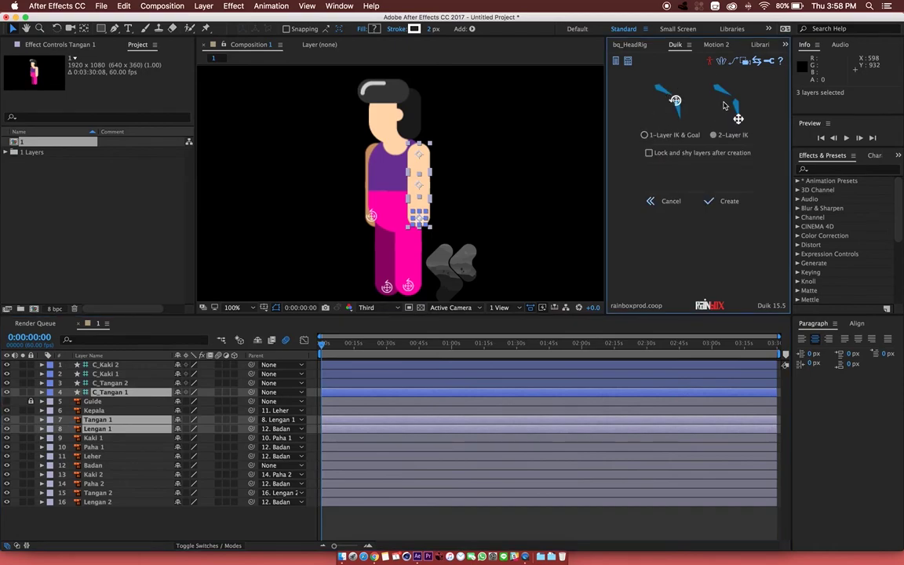
{"action": "left_click", "coordinate": [726, 203]}
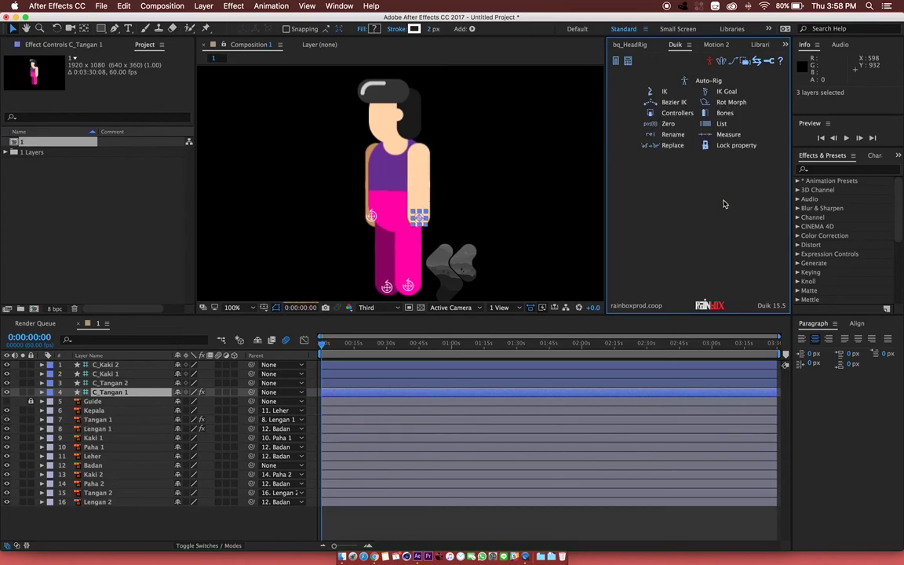
{"action": "mouse_move", "coordinate": [428, 217]}
{"action": "left_mouse_down"}
{"action": "mouse_move", "coordinate": [452, 194]}
{"action": "mouse_move", "coordinate": [435, 201]}
{"action": "left_mouse_up"}
{"action": "key", "text": "ctrl+z"}
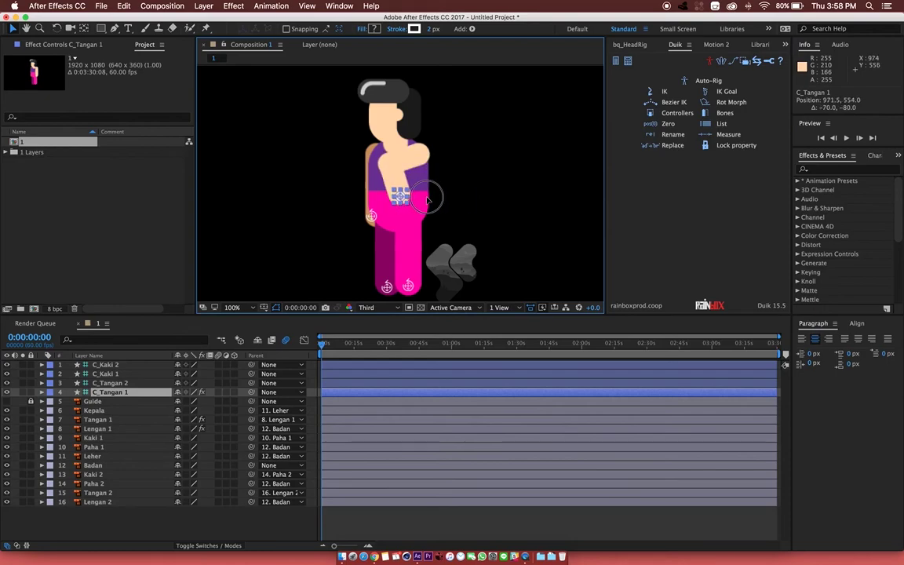
{"action": "left_click_drag", "start_coordinate": [435, 201], "coordinate": [420, 203]}
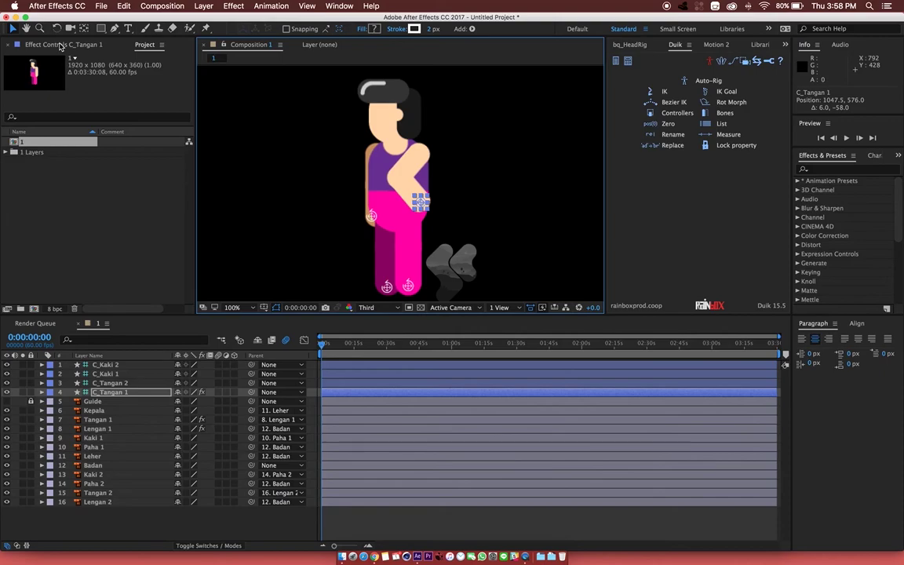
{"action": "left_click", "coordinate": [60, 46]}
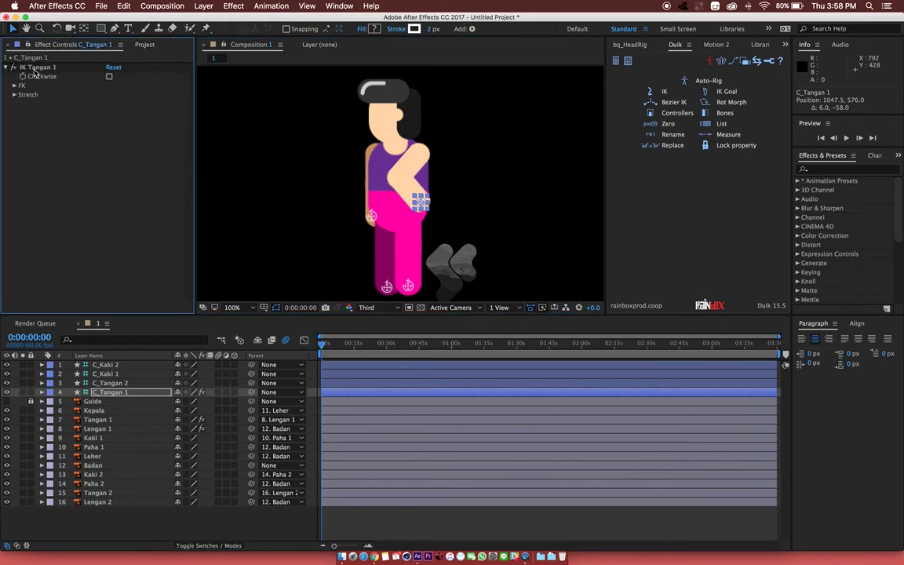
{"action": "left_click", "coordinate": [109, 77]}
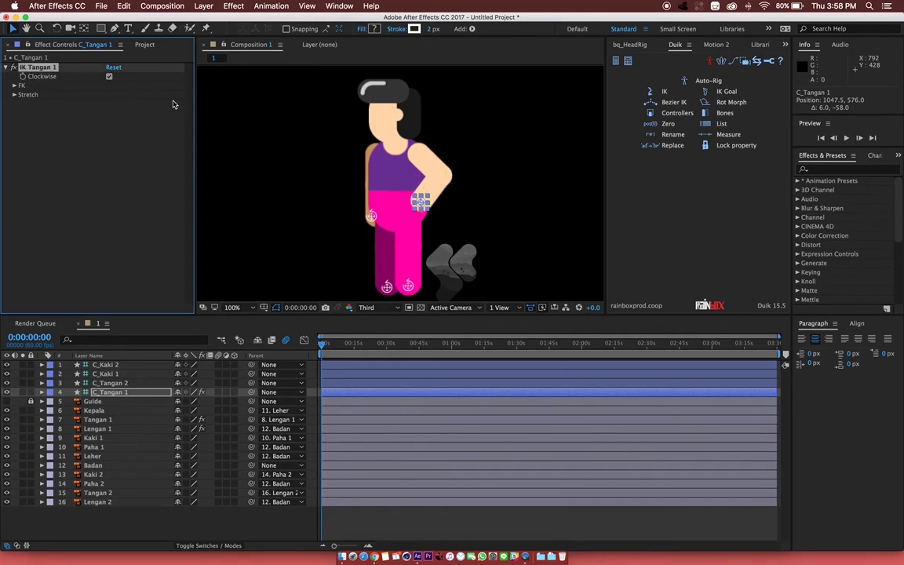
{"action": "mouse_move", "coordinate": [421, 203]}
{"action": "left_mouse_down"}
{"action": "mouse_move", "coordinate": [392, 201]}
{"action": "mouse_move", "coordinate": [422, 212]}
{"action": "left_mouse_up"}
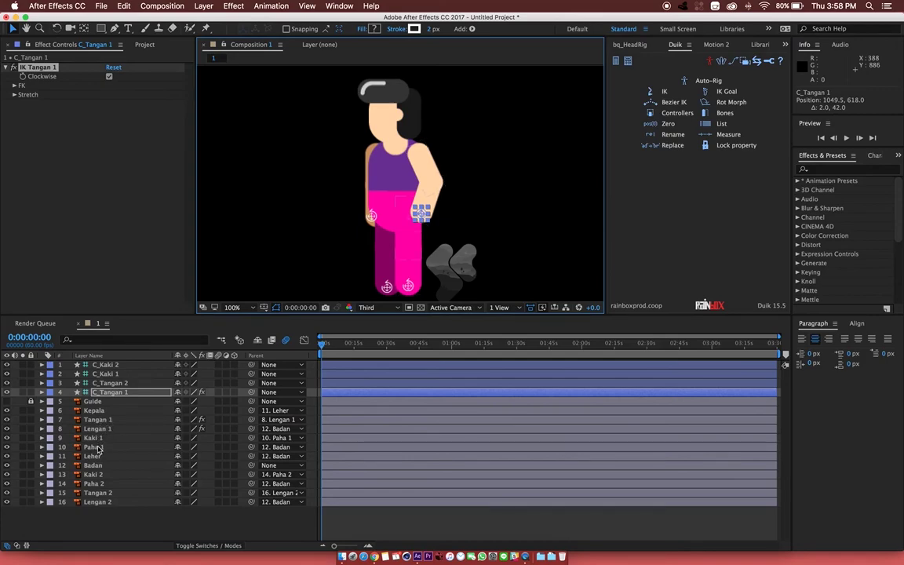
- Create a 2-Layer IK on Tangan 2 and Lengan 2 driven by C_Tangan 2
{"action": "left_click", "coordinate": [105, 494]}
{"action": "left_click", "coordinate": [105, 503], "text": "shift"}
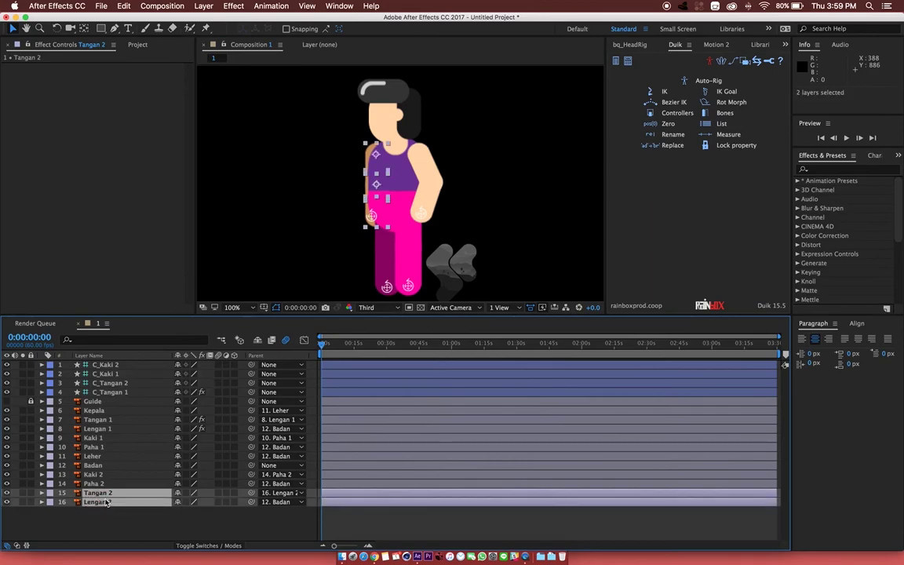
{"action": "left_click", "coordinate": [114, 382], "text": "super"}
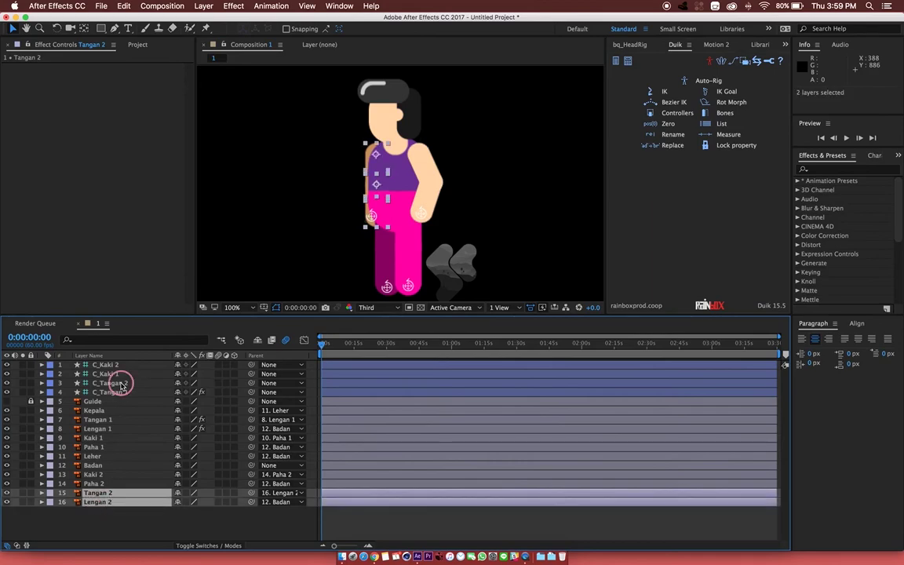
{"action": "left_click", "coordinate": [669, 101]}
{"action": "left_click", "coordinate": [731, 202]}
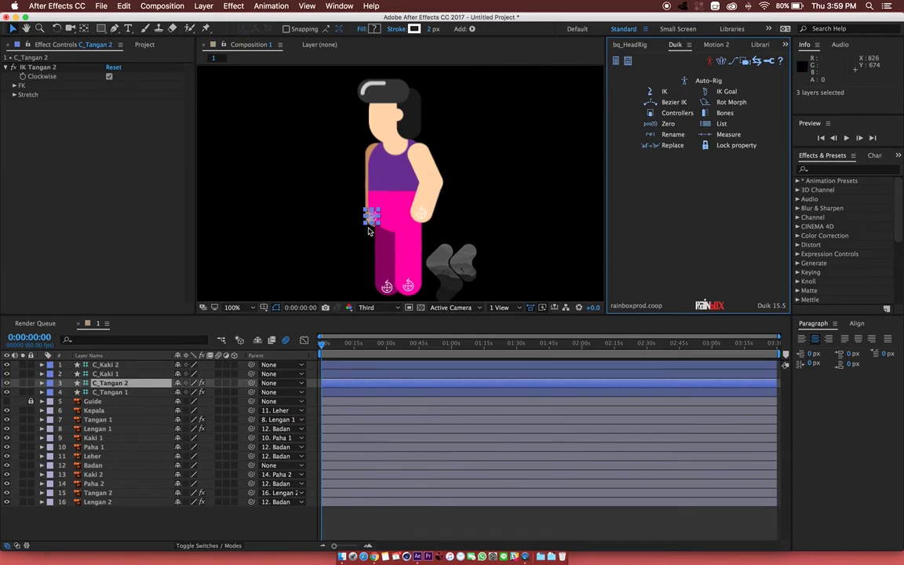
{"action": "mouse_move", "coordinate": [371, 221]}
{"action": "left_mouse_down"}
{"action": "mouse_move", "coordinate": [331, 193]}
{"action": "mouse_move", "coordinate": [348, 191]}
{"action": "left_mouse_up"}
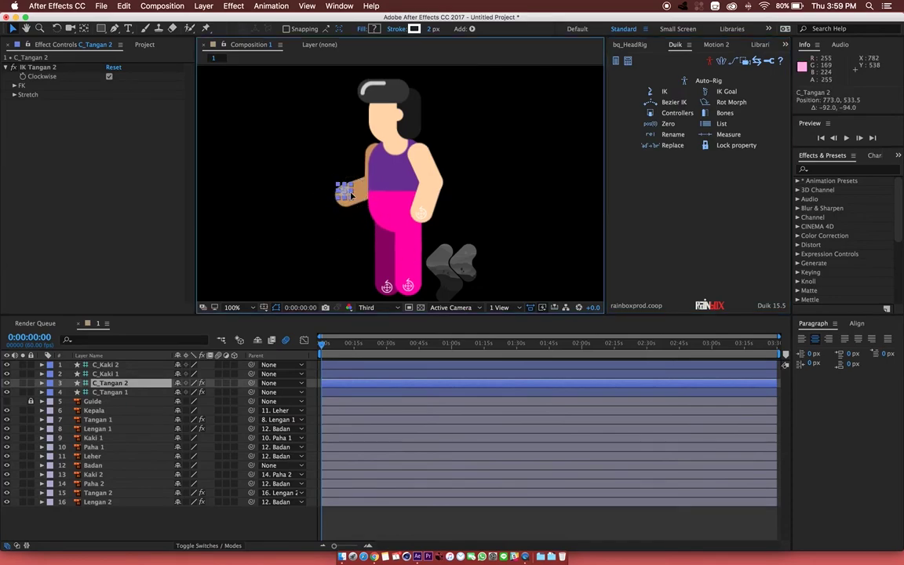
- Create a 2-Layer IK on Kaki 1 and Paha 1 via C_Kaki 1, with Clockwise unchecked
{"action": "left_click", "coordinate": [94, 437]}
{"action": "left_click", "coordinate": [94, 446], "text": "shift"}
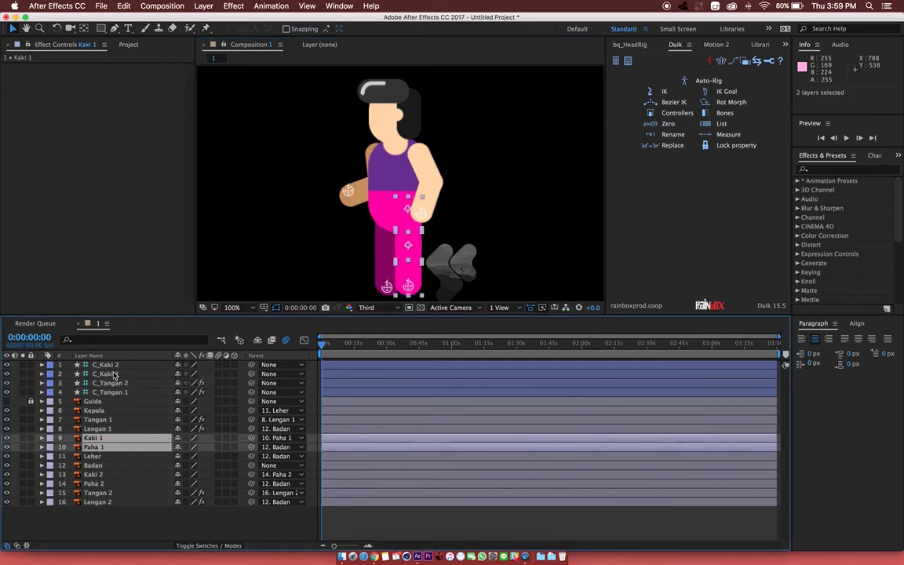
{"action": "left_click", "coordinate": [106, 373], "text": "super"}
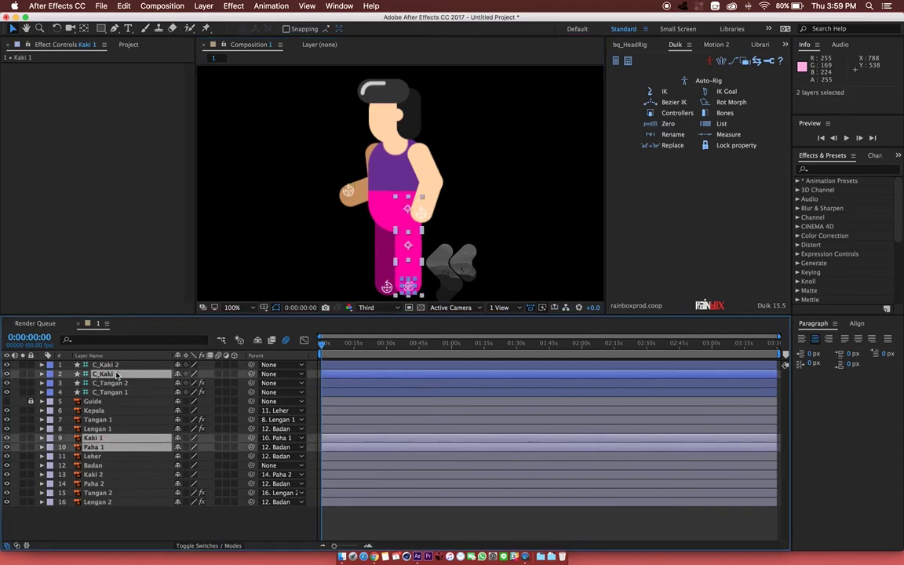
{"action": "left_click", "coordinate": [661, 91]}
{"action": "left_click", "coordinate": [729, 202]}
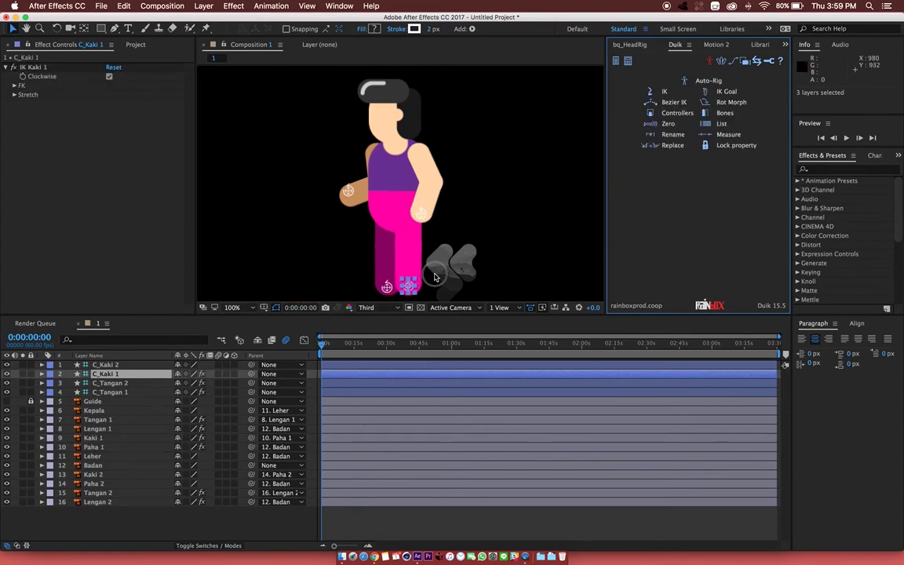
{"action": "left_click_drag", "start_coordinate": [415, 291], "coordinate": [435, 273]}
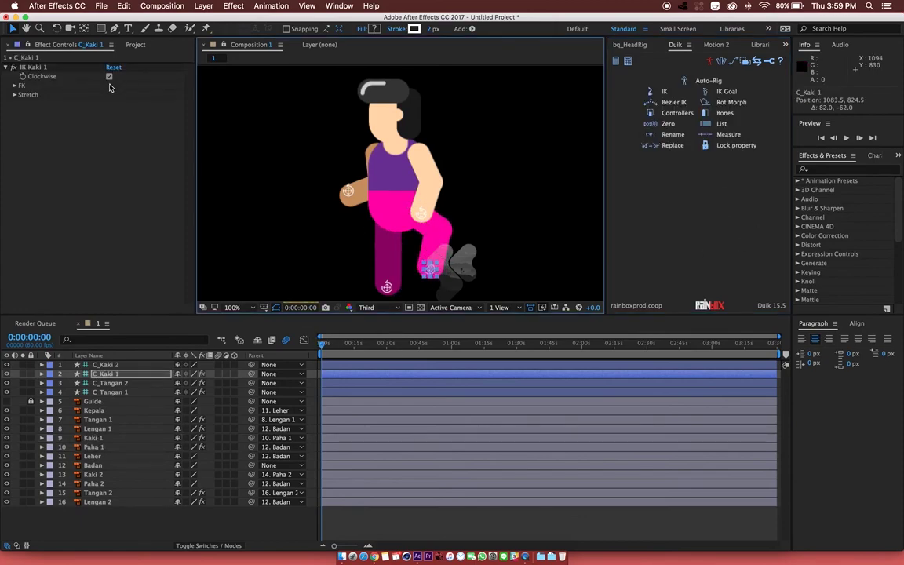
{"action": "key", "text": "Return"}
{"action": "left_click", "coordinate": [105, 375]}
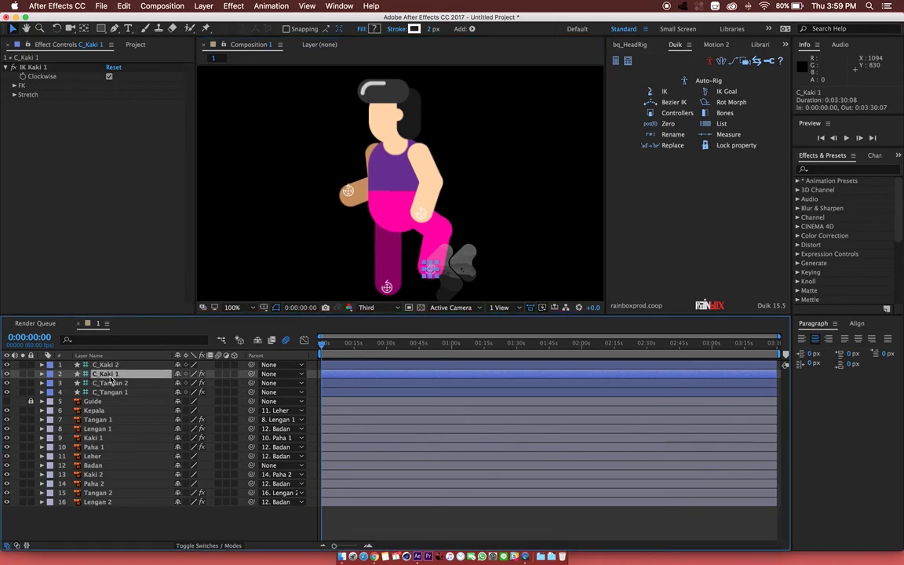
{"action": "left_click", "coordinate": [109, 76]}
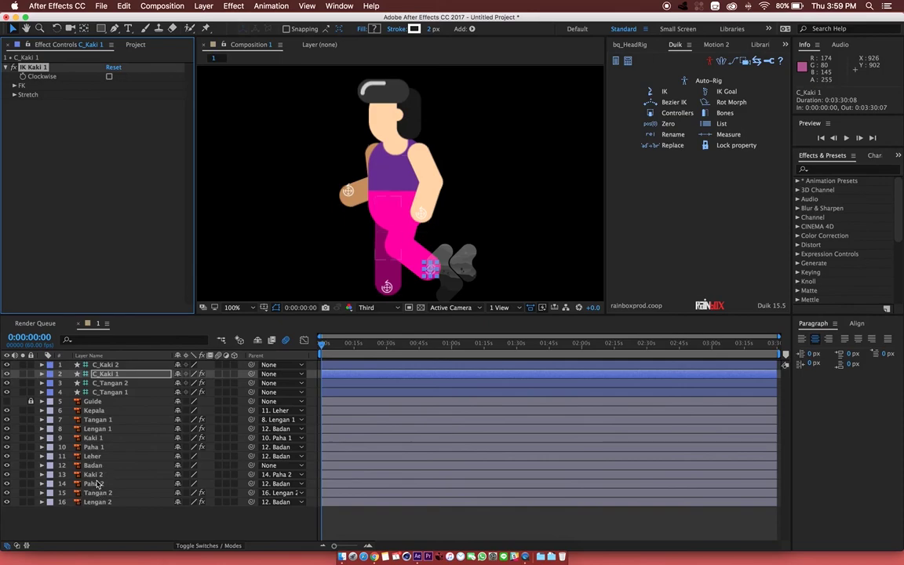
- Create a 2-Layer IK on Kaki 2 and Paha 2 driven by C_Kaki 2
{"action": "left_click", "coordinate": [94, 475]}
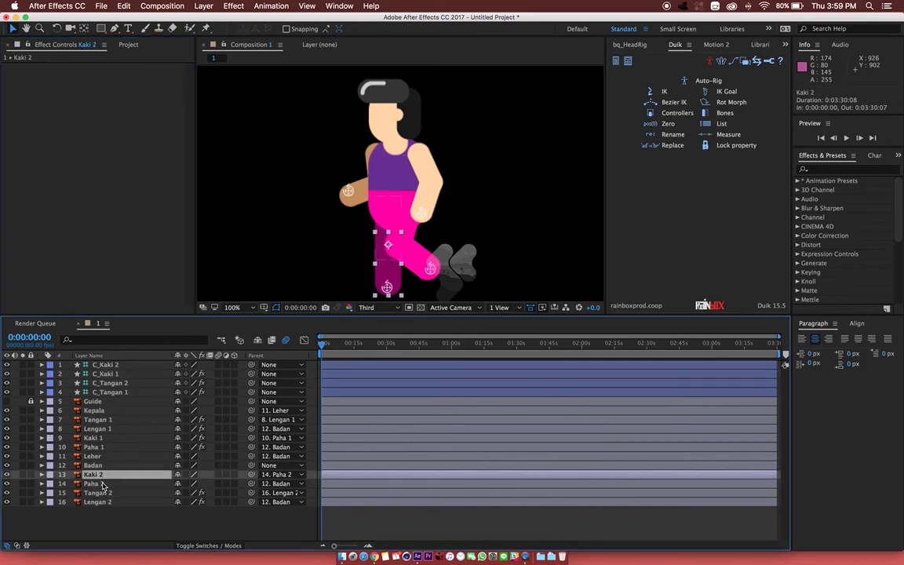
{"action": "left_click", "coordinate": [100, 484], "text": "shift"}
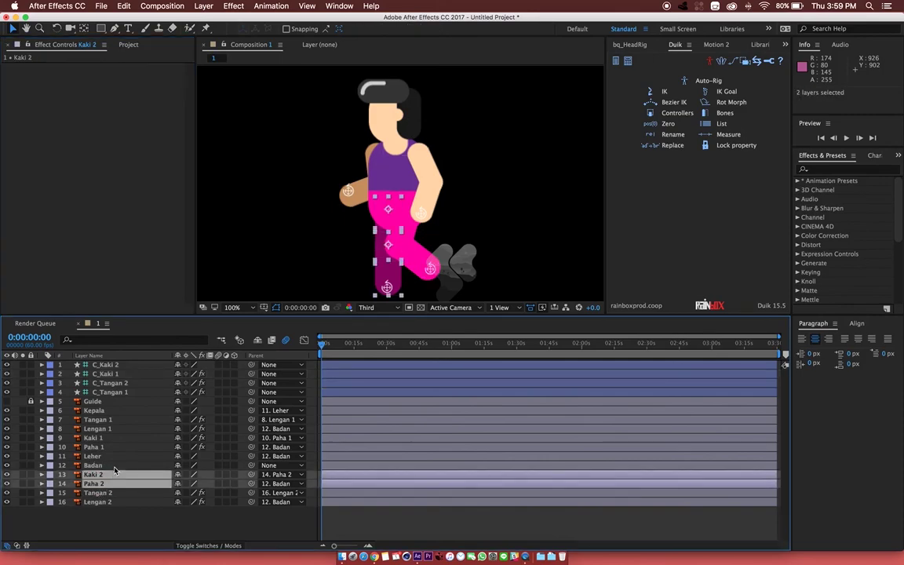
{"action": "left_click", "coordinate": [110, 365], "text": "super"}
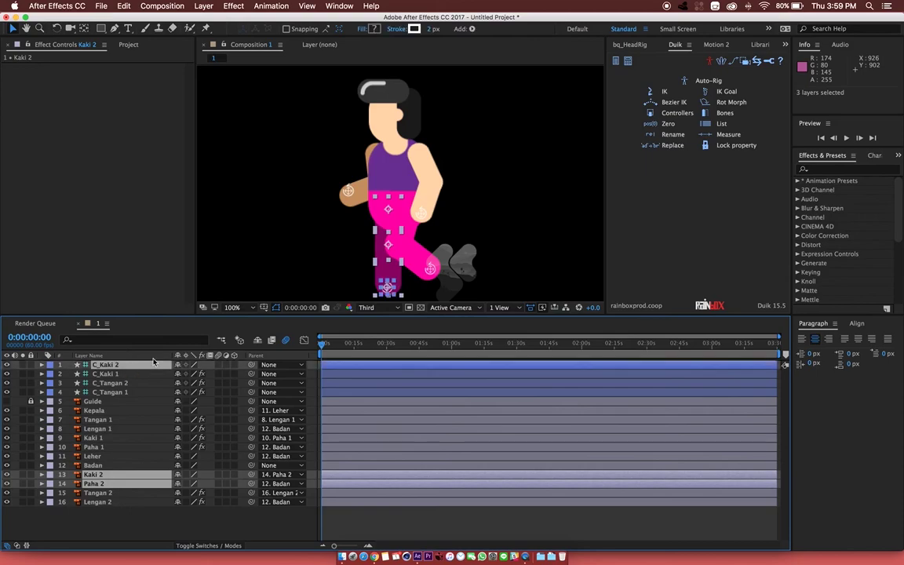
{"action": "left_click", "coordinate": [666, 92]}
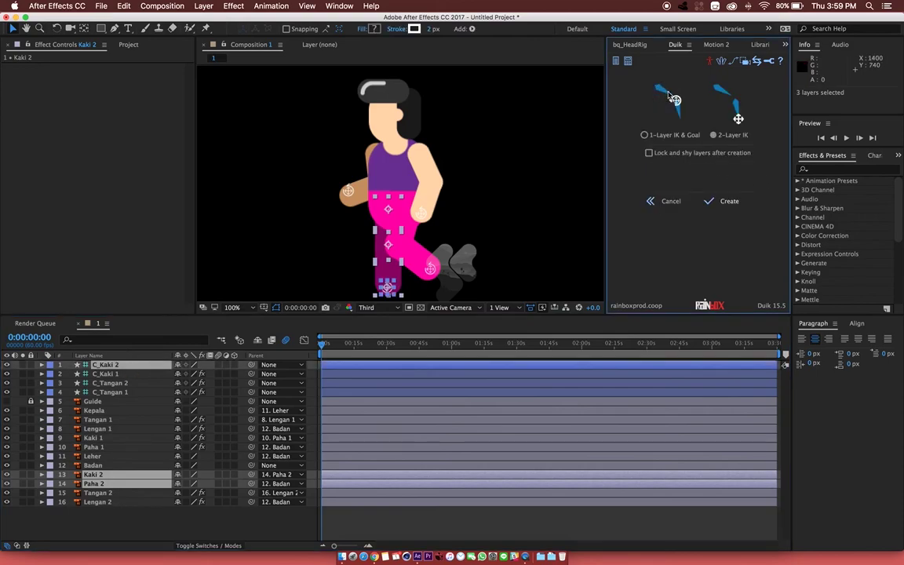
{"action": "left_click", "coordinate": [727, 202]}
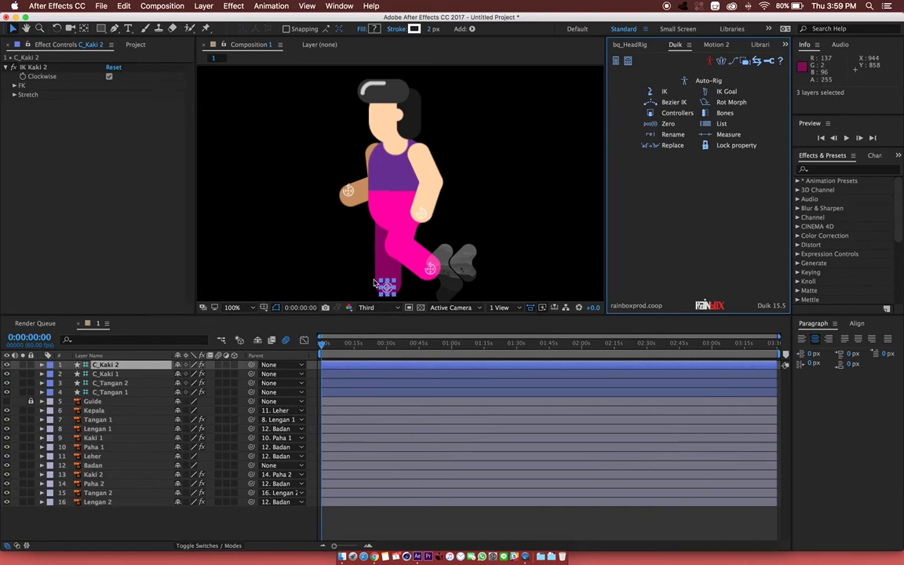
- Uncheck Clockwise to reverse the second knee's bend, then shift Badan to test both legs
{"action": "left_click_drag", "start_coordinate": [387, 287], "coordinate": [337, 264]}
{"action": "left_click", "coordinate": [109, 76]}
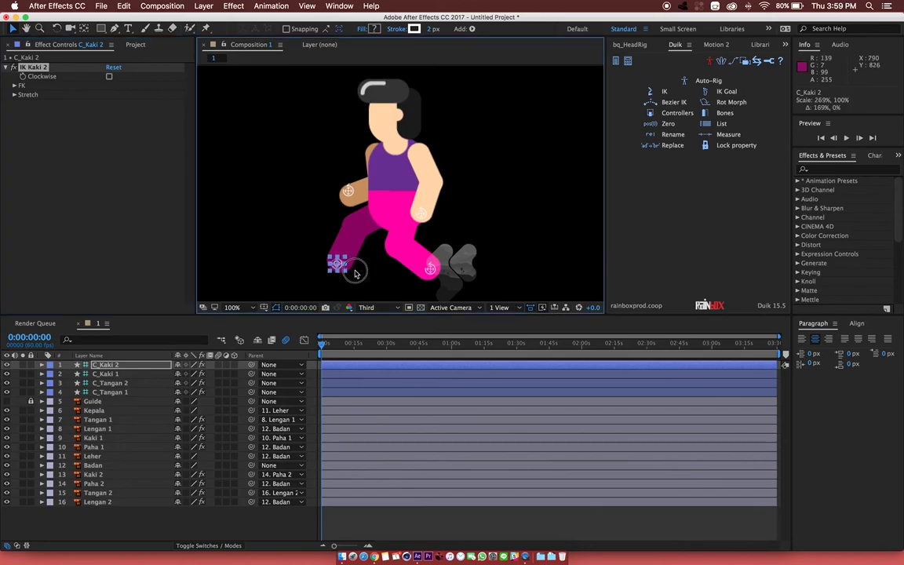
{"action": "mouse_move", "coordinate": [340, 268]}
{"action": "left_mouse_down"}
{"action": "mouse_move", "coordinate": [425, 275]}
{"action": "mouse_move", "coordinate": [408, 277]}
{"action": "left_mouse_up"}
{"action": "key", "text": "ctrl+z"}
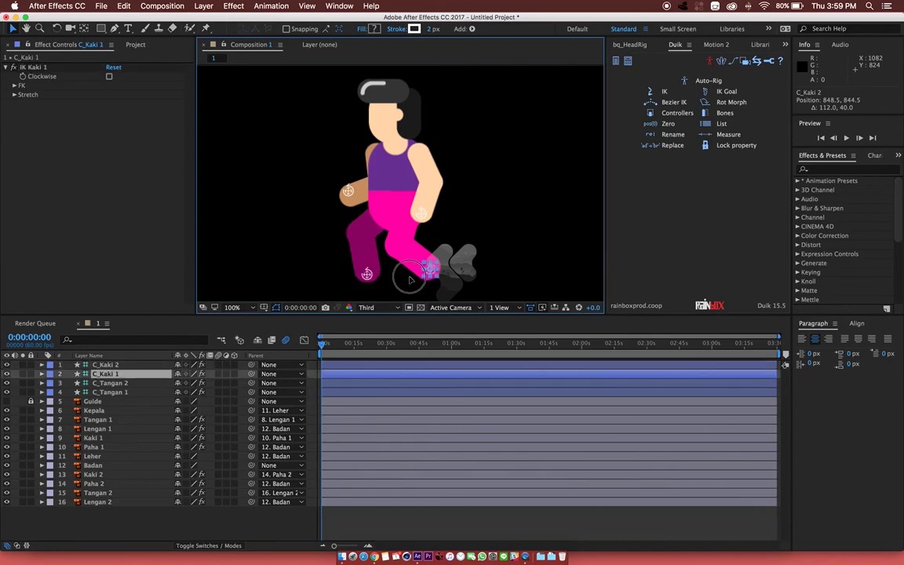
{"action": "left_click", "coordinate": [395, 189]}
{"action": "mouse_move", "coordinate": [395, 189]}
{"action": "left_mouse_down"}
{"action": "mouse_move", "coordinate": [350, 189]}
{"action": "mouse_move", "coordinate": [399, 178]}
{"action": "mouse_move", "coordinate": [373, 193]}
{"action": "mouse_move", "coordinate": [333, 141]}
{"action": "mouse_move", "coordinate": [487, 139]}
{"action": "mouse_move", "coordinate": [400, 150]}
{"action": "mouse_move", "coordinate": [386, 196]}
{"action": "left_mouse_up"}
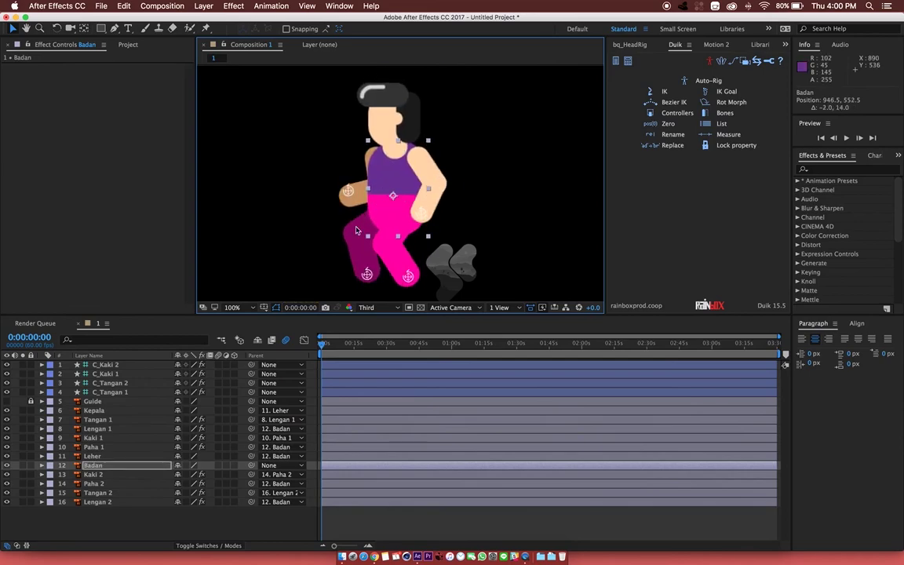
- Zoom out to 50% and uncheck Auto-Stretch on the IK Kaki 2 and IK Kaki 1 leg controllers
{"action": "key", "text": "comma"}
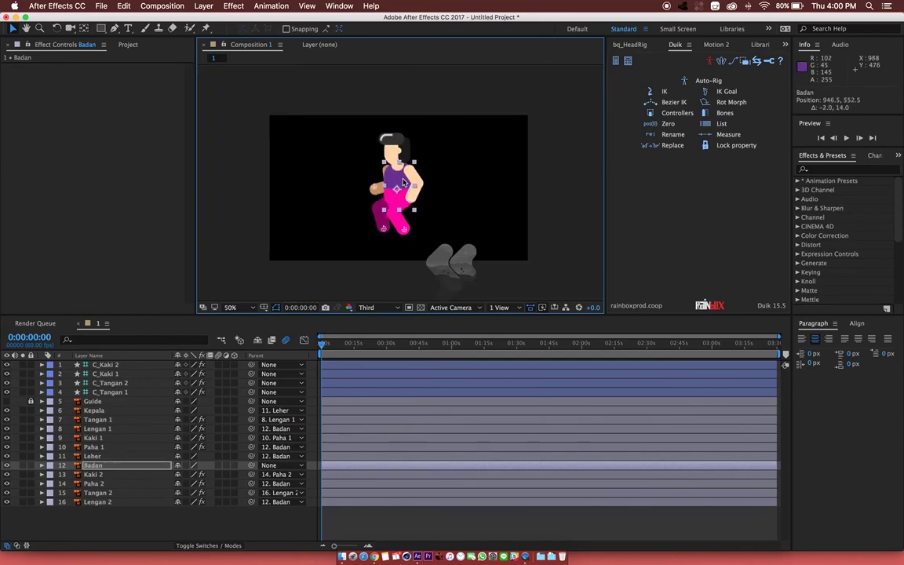
{"action": "mouse_move", "coordinate": [360, 168]}
{"action": "left_mouse_down"}
{"action": "mouse_move", "coordinate": [431, 164]}
{"action": "mouse_move", "coordinate": [457, 146]}
{"action": "left_mouse_up"}
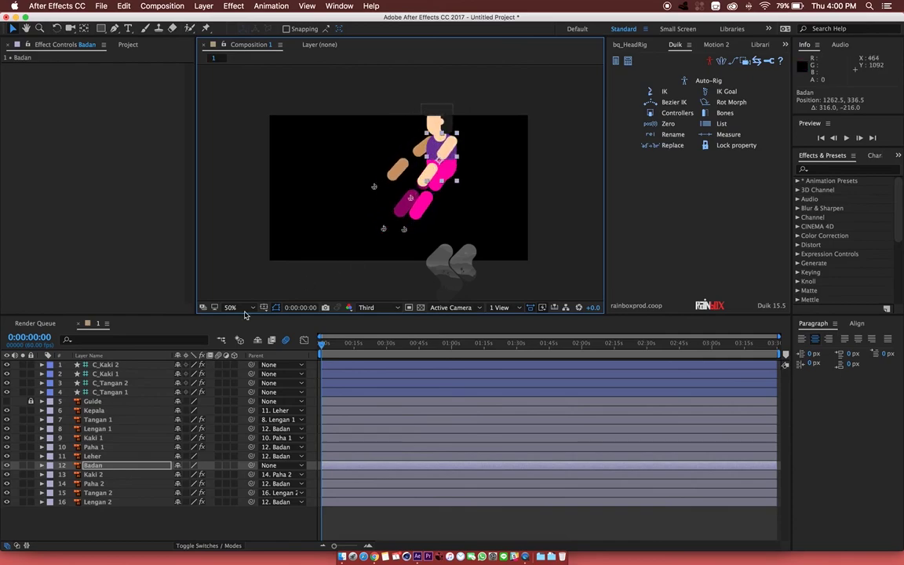
{"action": "left_click", "coordinate": [107, 367]}
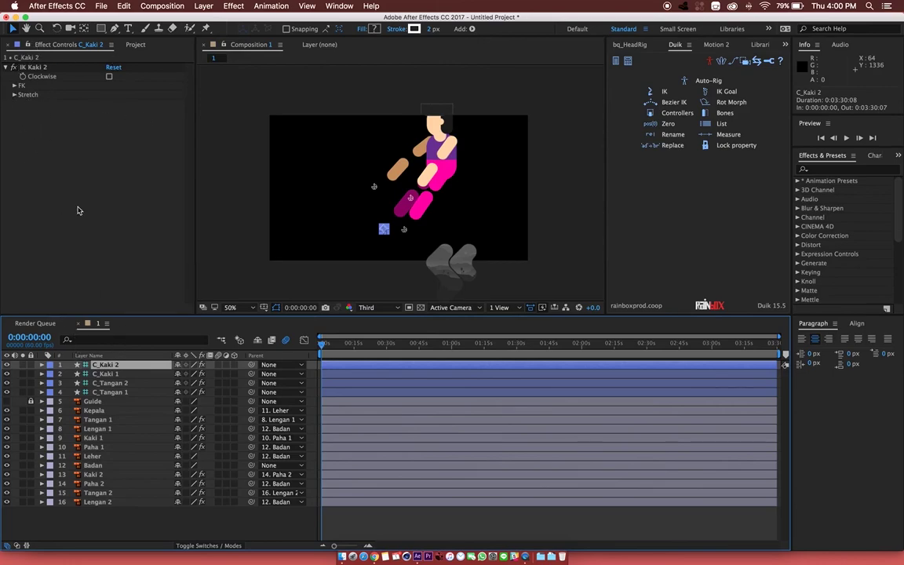
{"action": "left_click", "coordinate": [14, 95]}
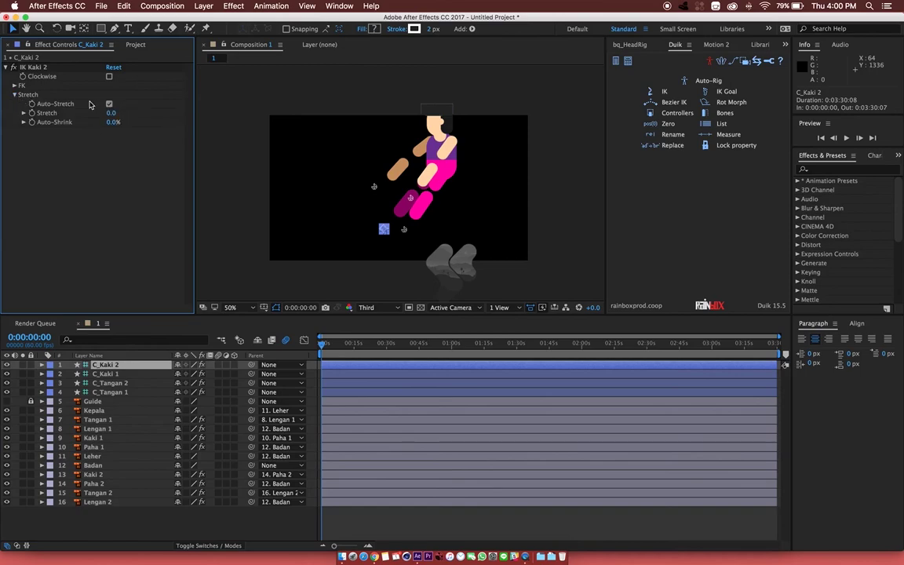
{"action": "left_click", "coordinate": [109, 104]}
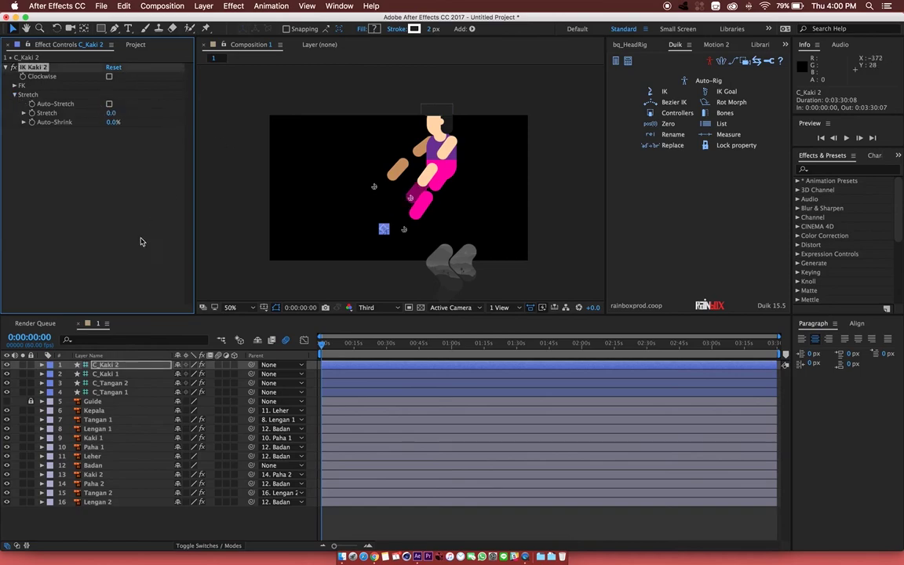
{"action": "left_click", "coordinate": [108, 375]}
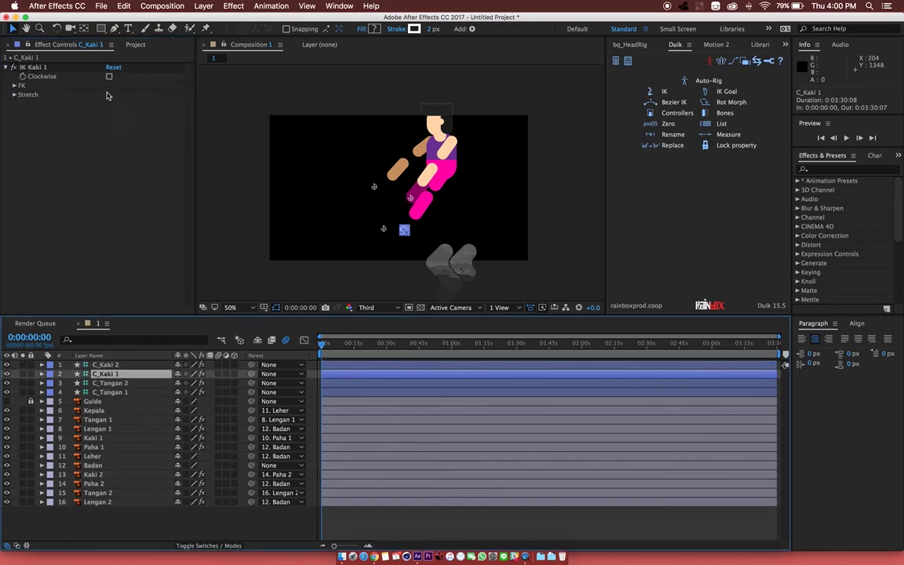
{"action": "left_click", "coordinate": [14, 94]}
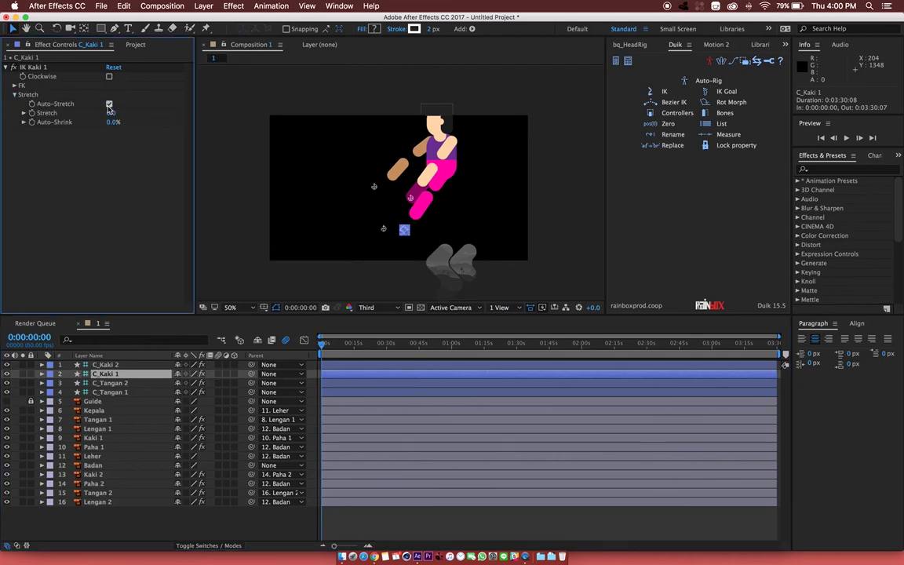
{"action": "left_click", "coordinate": [109, 104]}
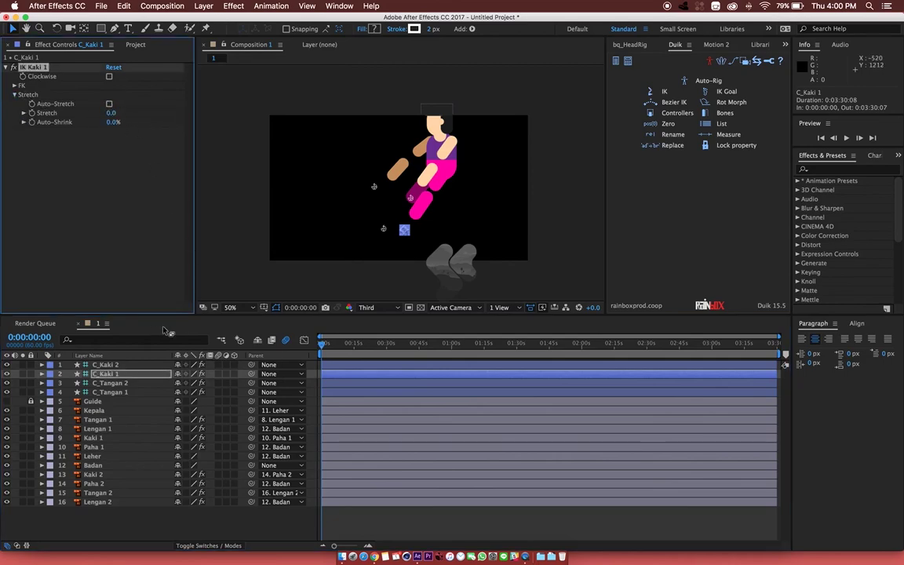
- Uncheck Auto-Stretch on IK Tangan 2 and IK Tangan 1, then drag Badan to test
{"action": "left_click", "coordinate": [118, 384]}
{"action": "left_click", "coordinate": [15, 94]}
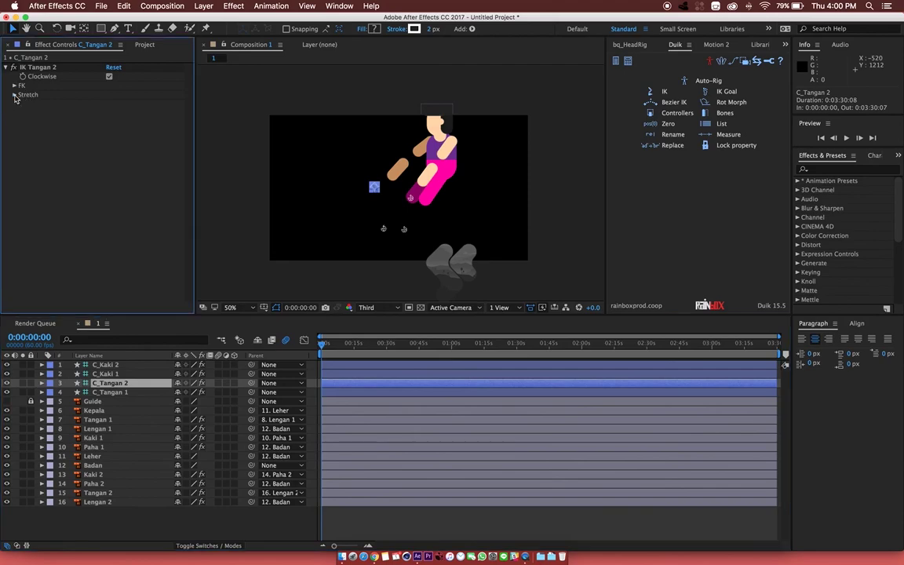
{"action": "left_click", "coordinate": [109, 103]}
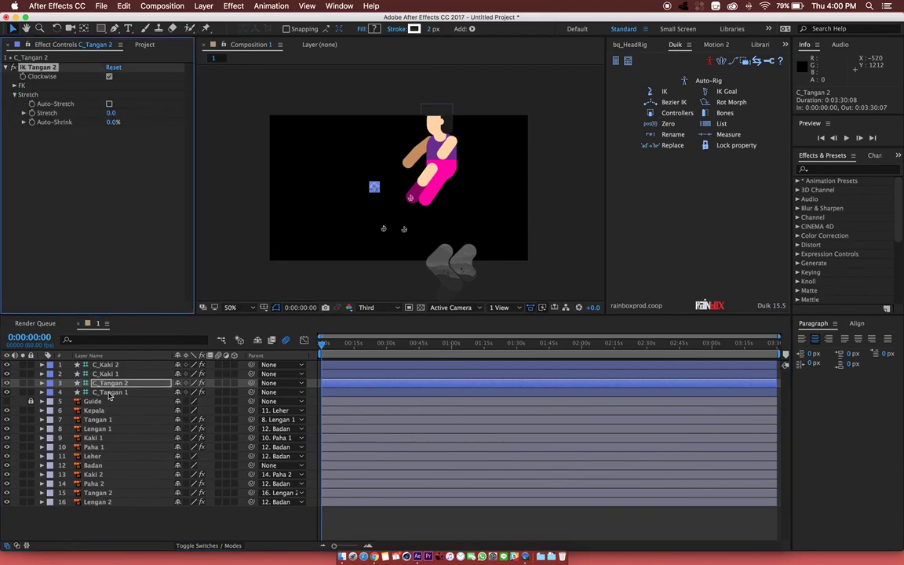
{"action": "key", "text": "ctrl+Down"}
{"action": "left_click", "coordinate": [15, 95]}
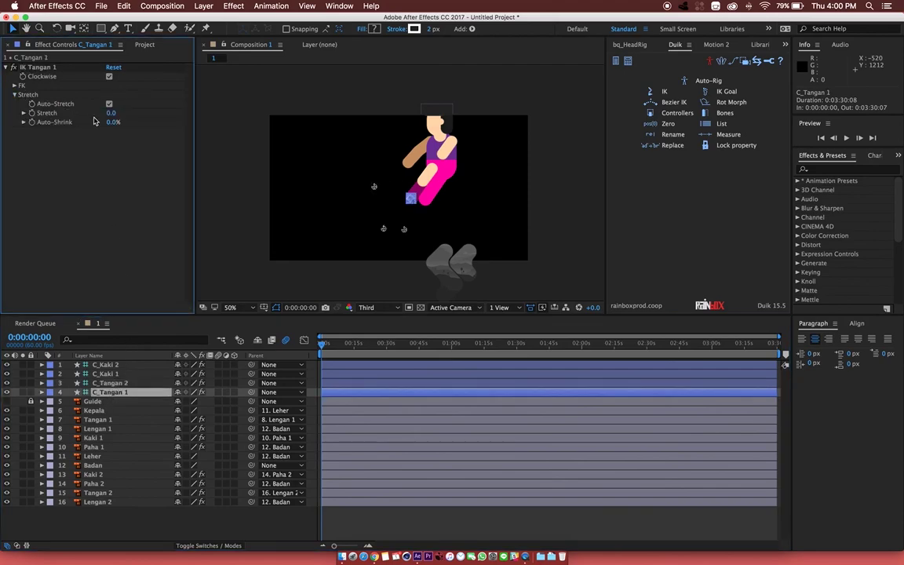
{"action": "left_click", "coordinate": [109, 103]}
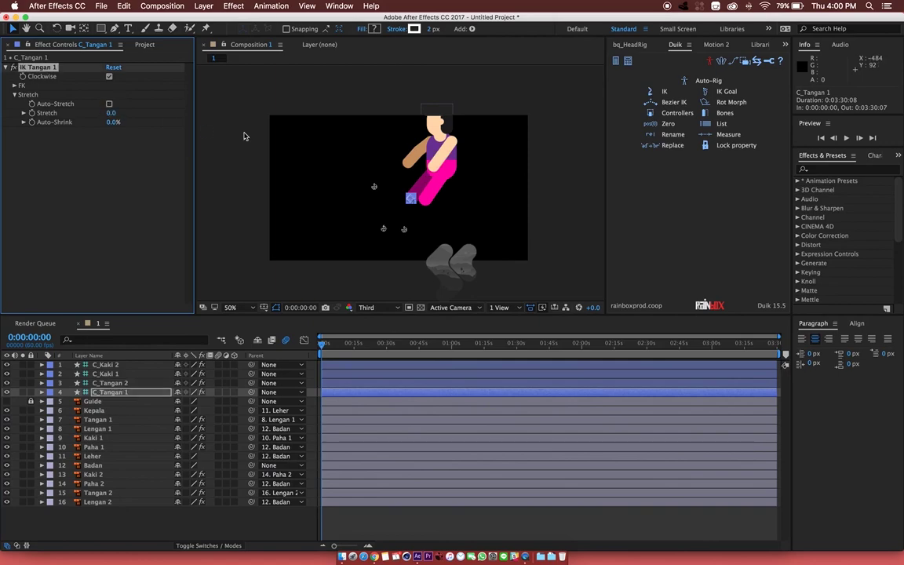
{"action": "left_click", "coordinate": [434, 151]}
{"action": "mouse_move", "coordinate": [434, 152]}
{"action": "left_mouse_down"}
{"action": "mouse_move", "coordinate": [336, 188]}
{"action": "mouse_move", "coordinate": [464, 157]}
{"action": "mouse_move", "coordinate": [401, 206]}
{"action": "left_mouse_up"}
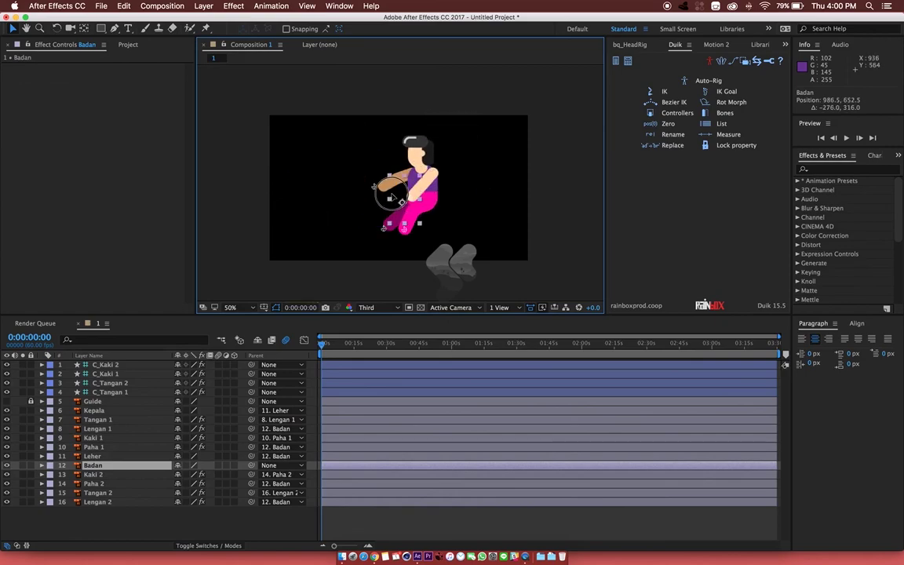